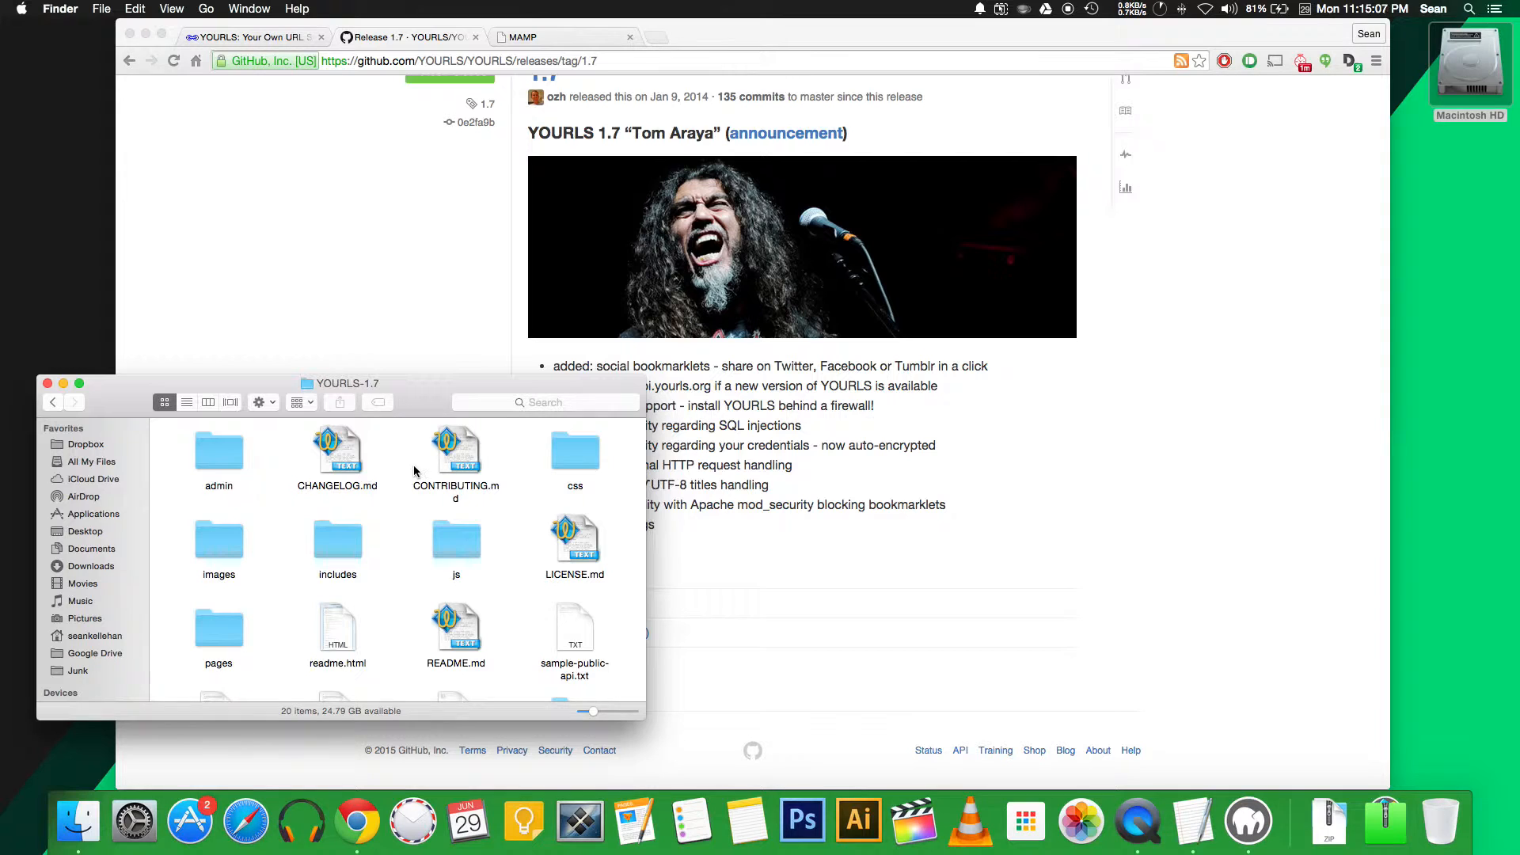
# Open a second Finder window showing the htdocs folder
pyautogui.click(78, 828)
# Move all 20 YOURLS-1.7 files into the htdocs folder
pyautogui.click(349, 464)
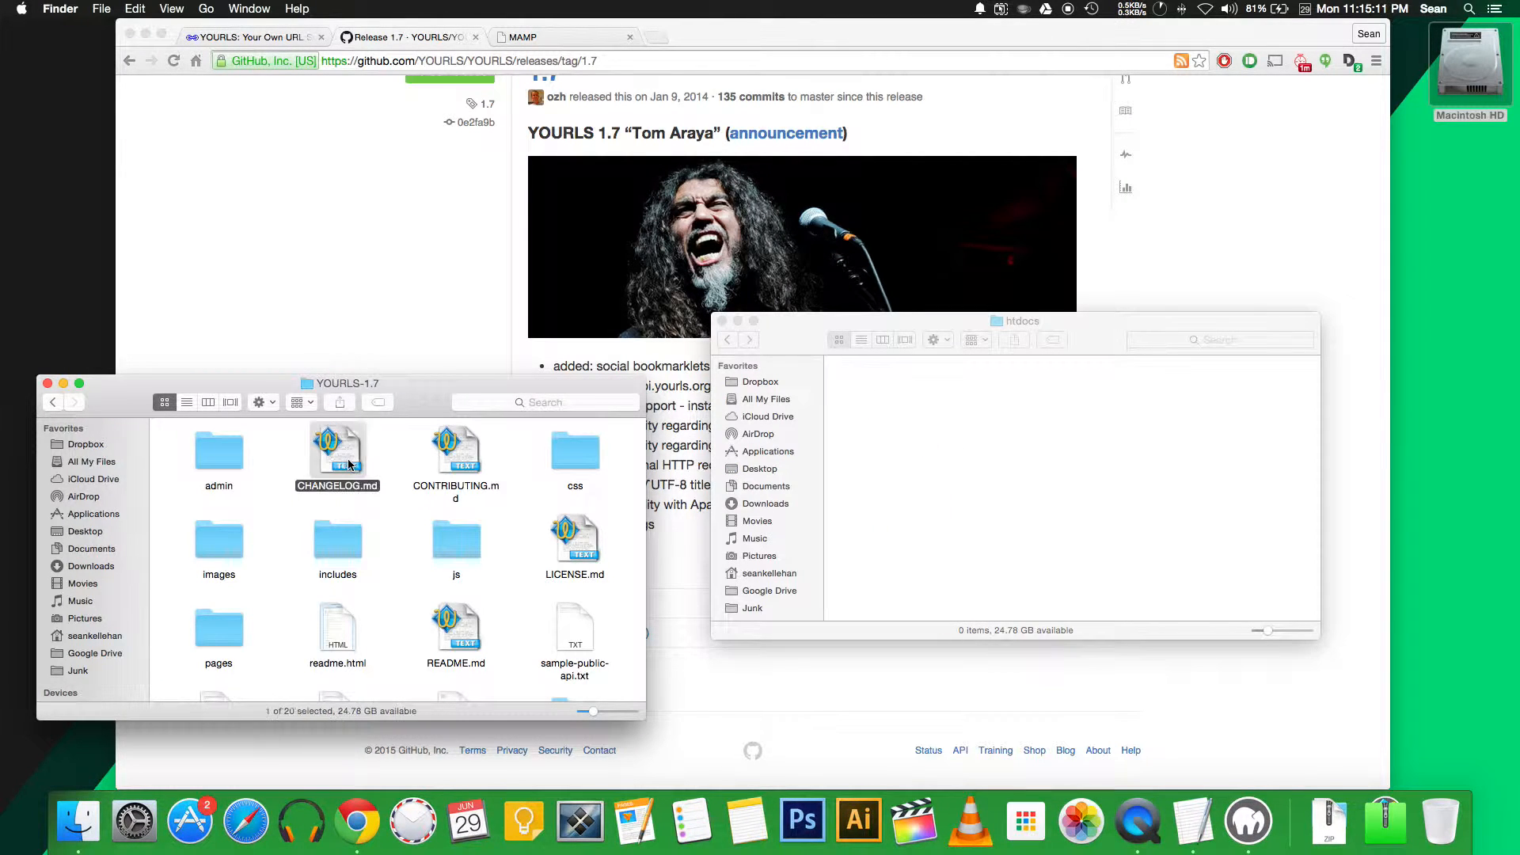
pyautogui.press('super+a')
pyautogui.moveTo(336, 448); pyautogui.dragTo(999, 446)
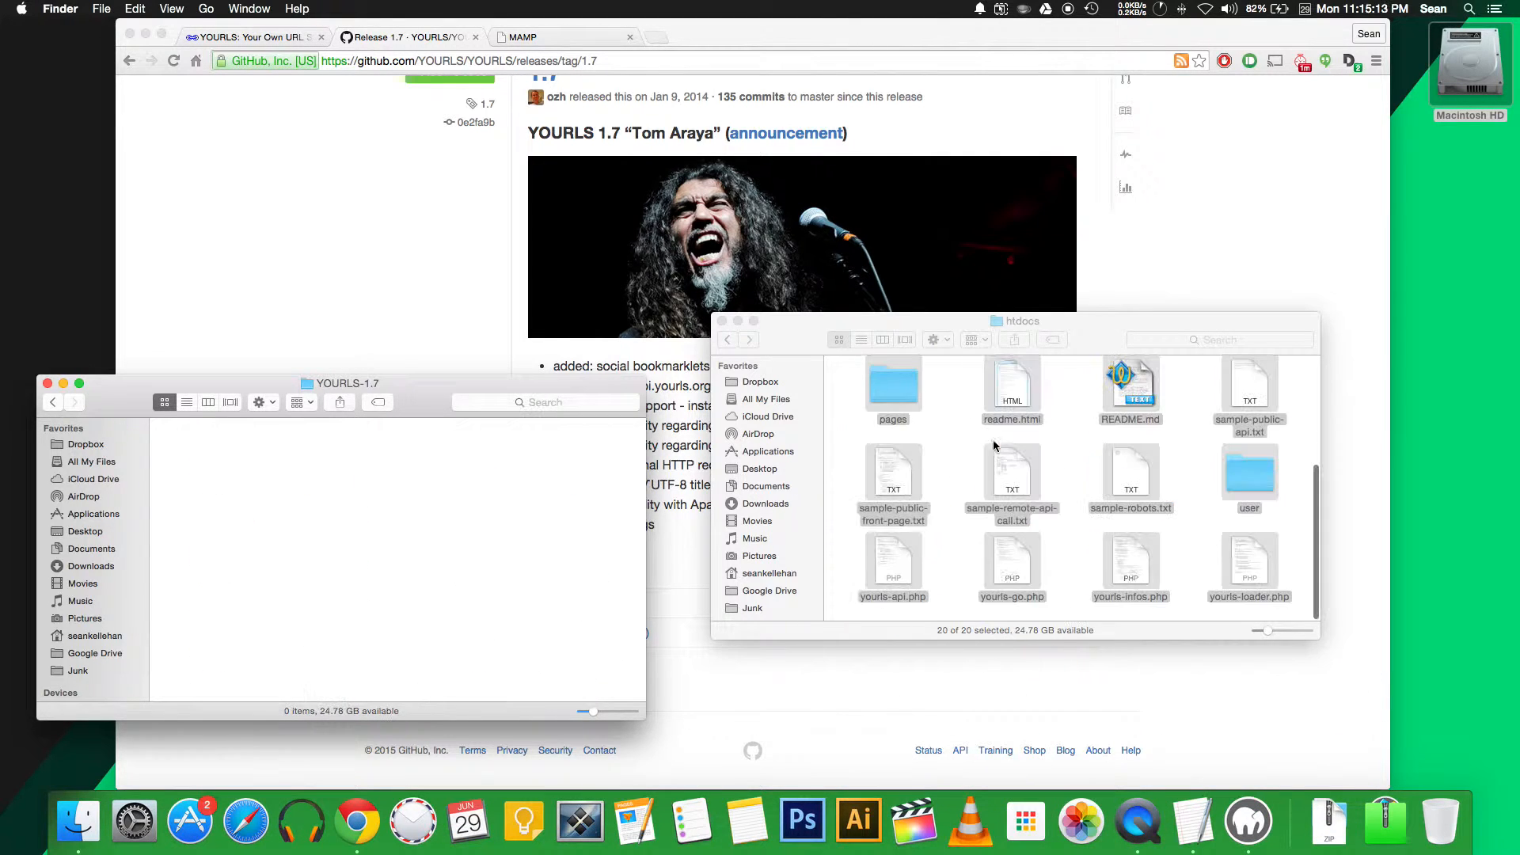
# Close the emptied YOURLS-1.7 window, minimize htdocs, and switch to the MAMP phpMyAdmin page
pyautogui.click(380, 501)
pyautogui.press('super+w')
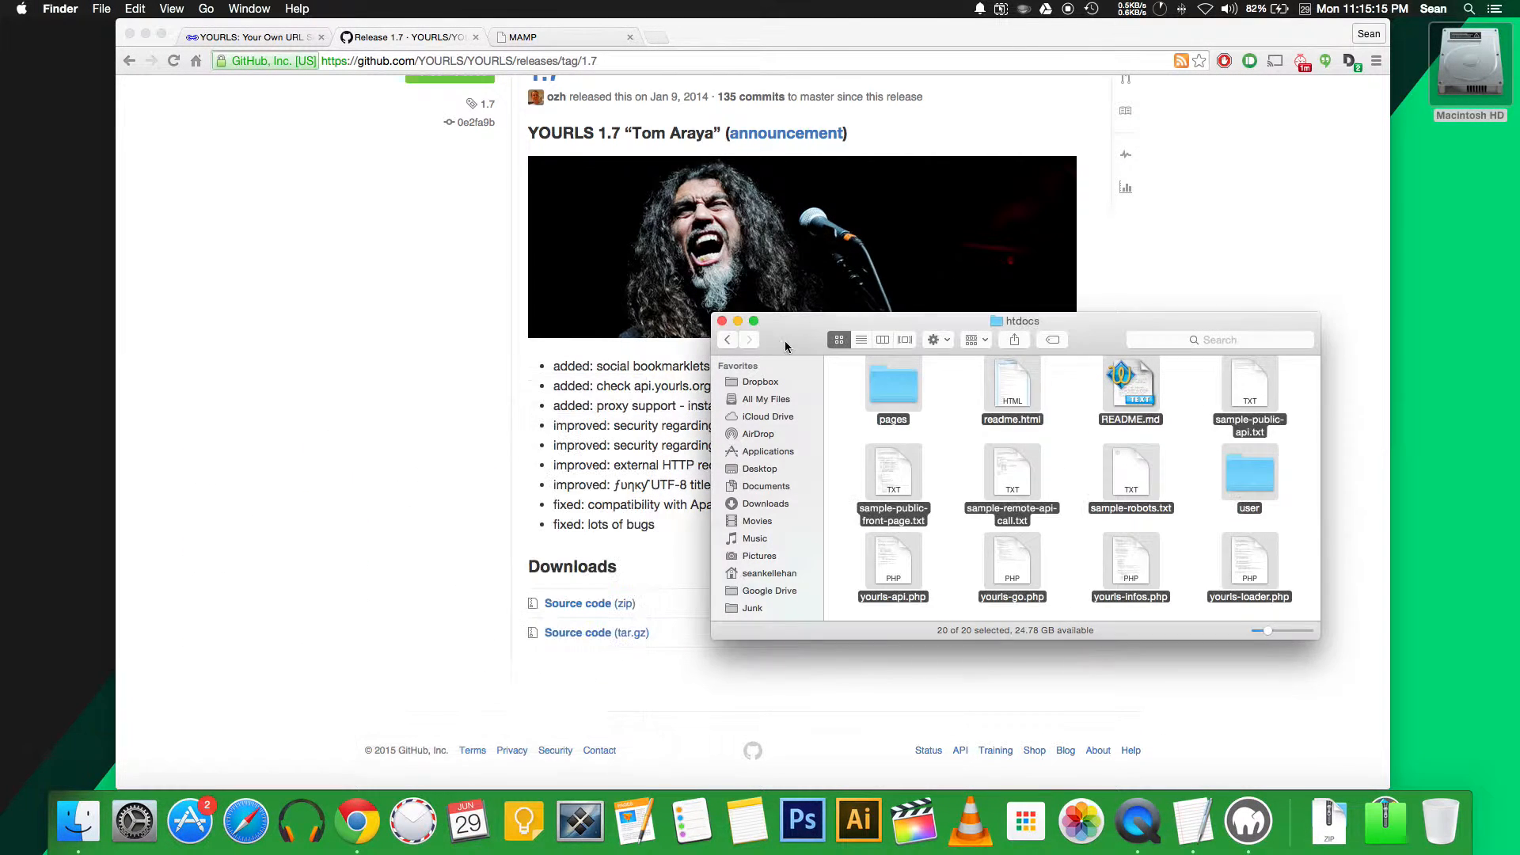
pyautogui.click(737, 322)
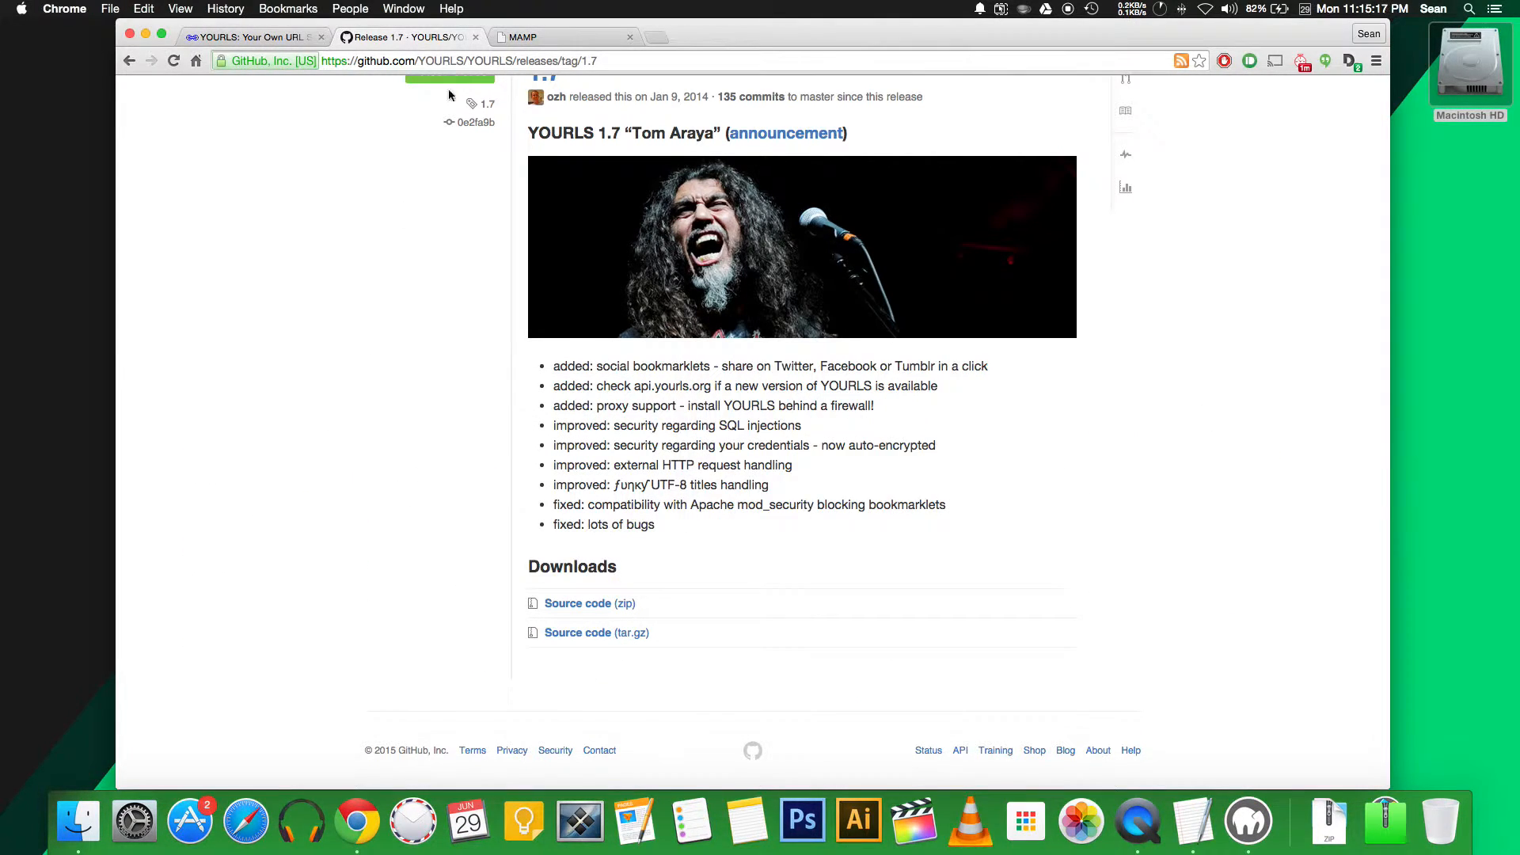
pyautogui.click(580, 36)
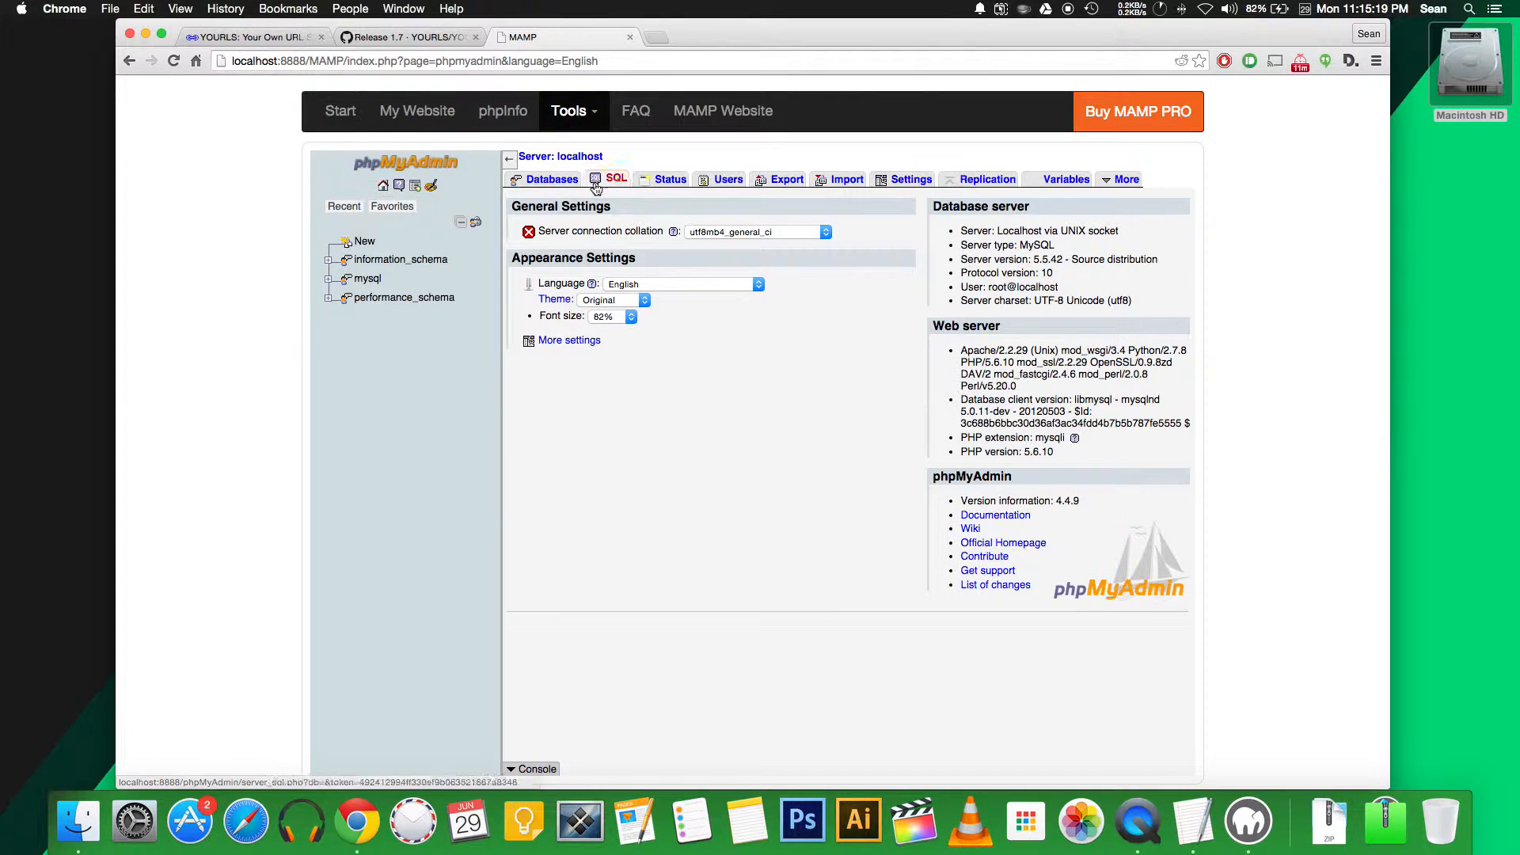
# Fill in a new MySQL user 'yourls' restricted to localhost, with its password entered twice
pyautogui.click(721, 181)
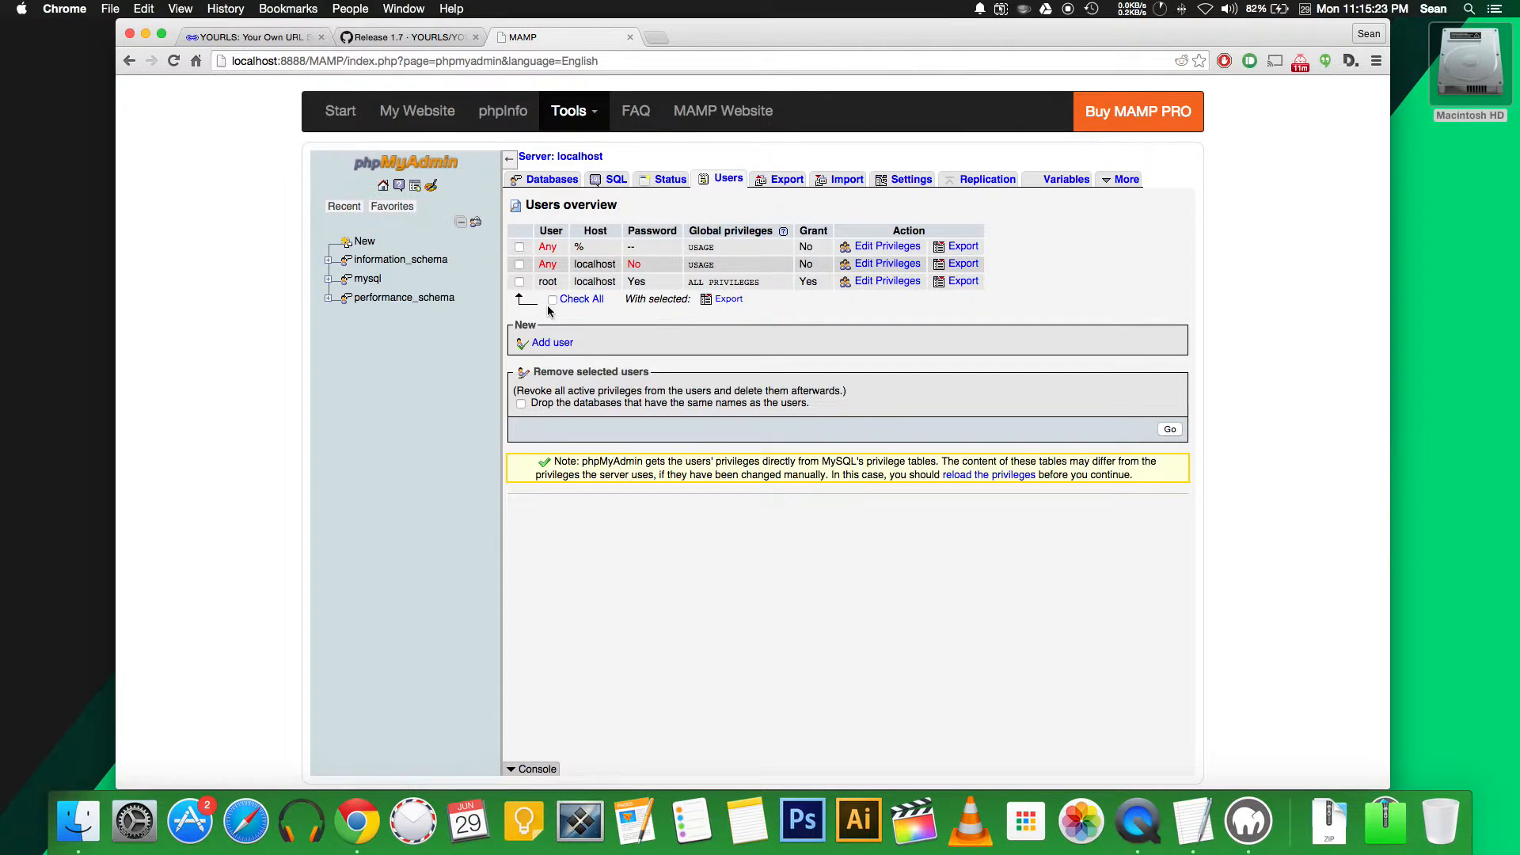
pyautogui.click(552, 343)
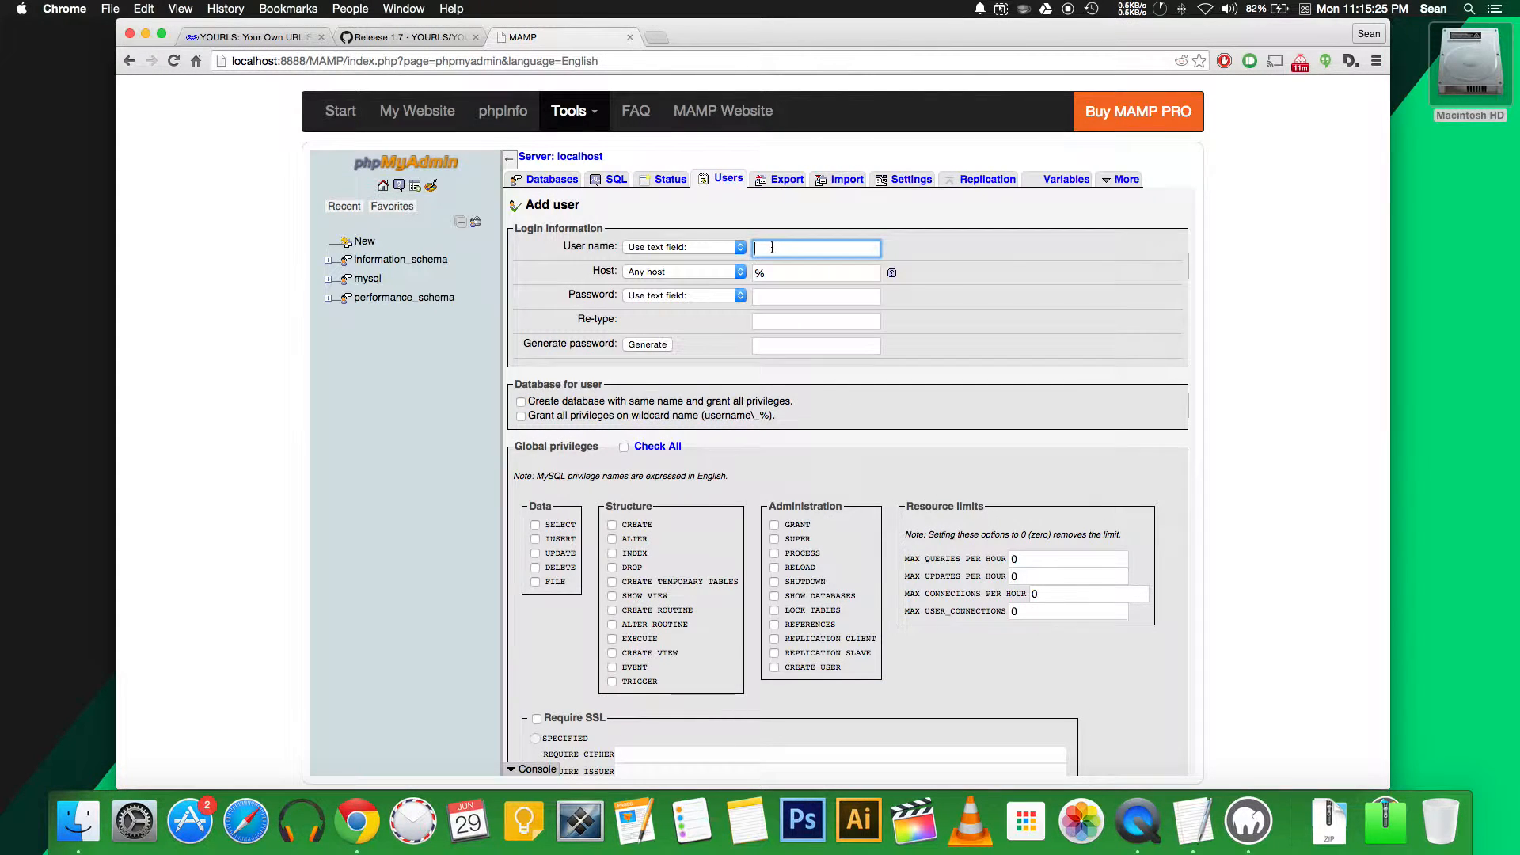
pyautogui.write('yourls')
pyautogui.click(728, 274)
pyautogui.click(713, 284)
pyautogui.click(793, 296)
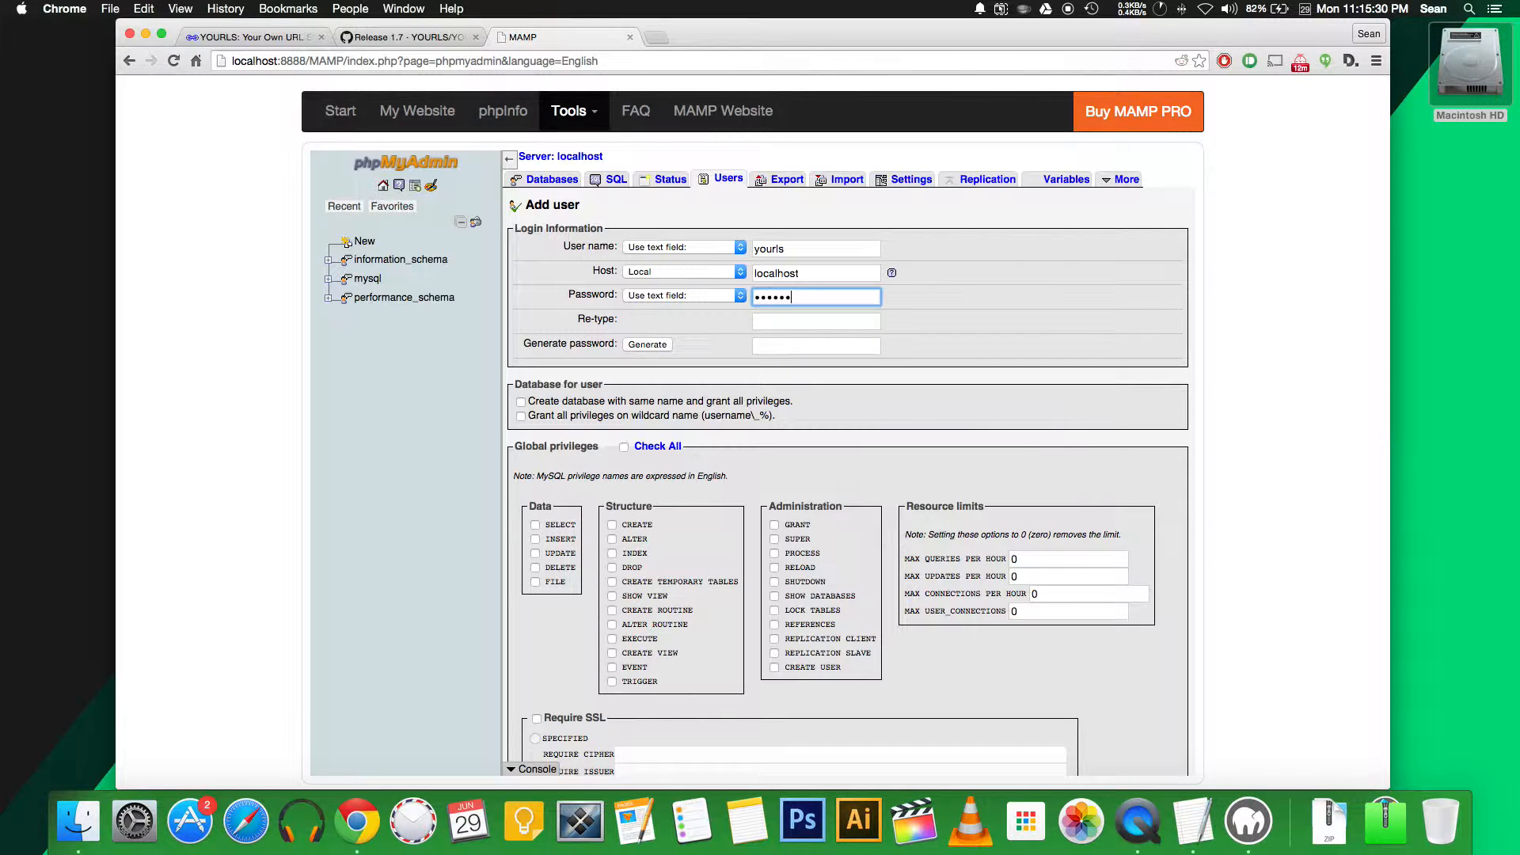
pyautogui.write('•••')
pyautogui.press('Tab')
pyautogui.write('•••')
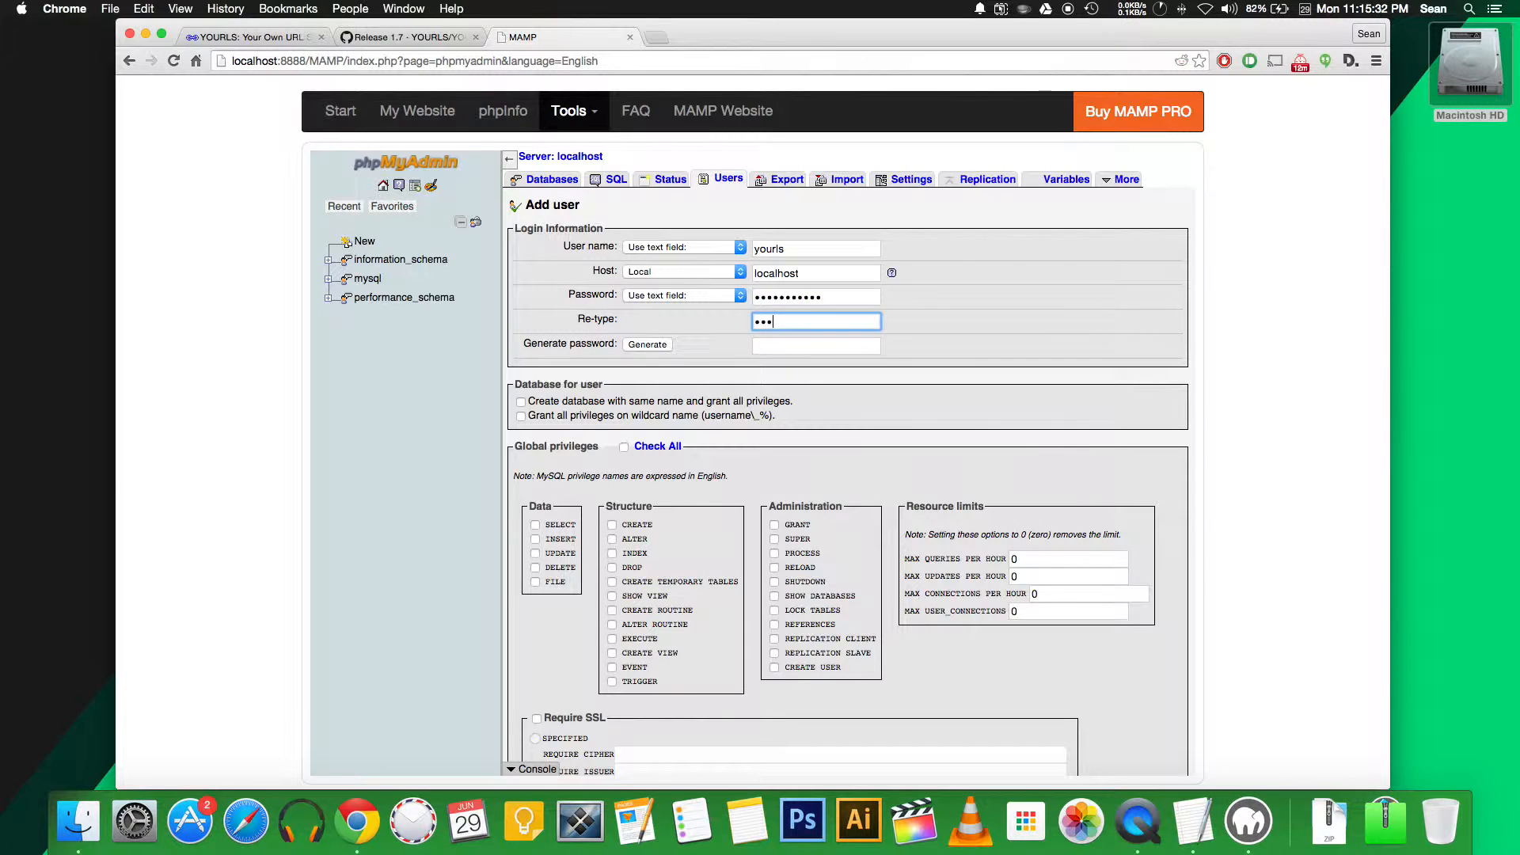
pyautogui.write('••••••••')
# Create the user with a same-named yourls database, check the database list, and return to htdocs
pyautogui.click(522, 403)
pyautogui.scroll(-3, 792, 515)
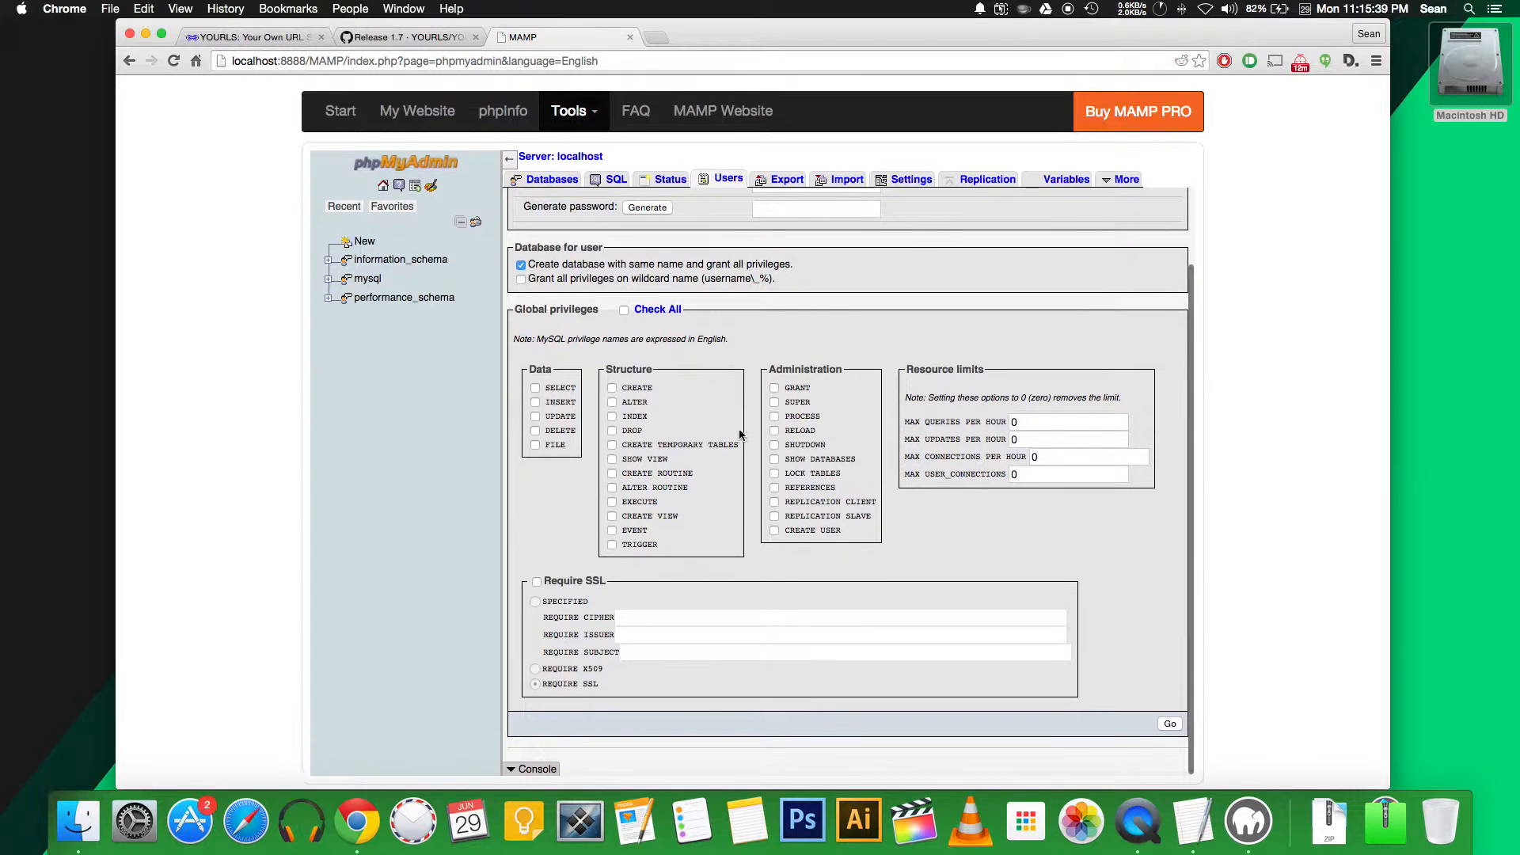
pyautogui.click(1169, 723)
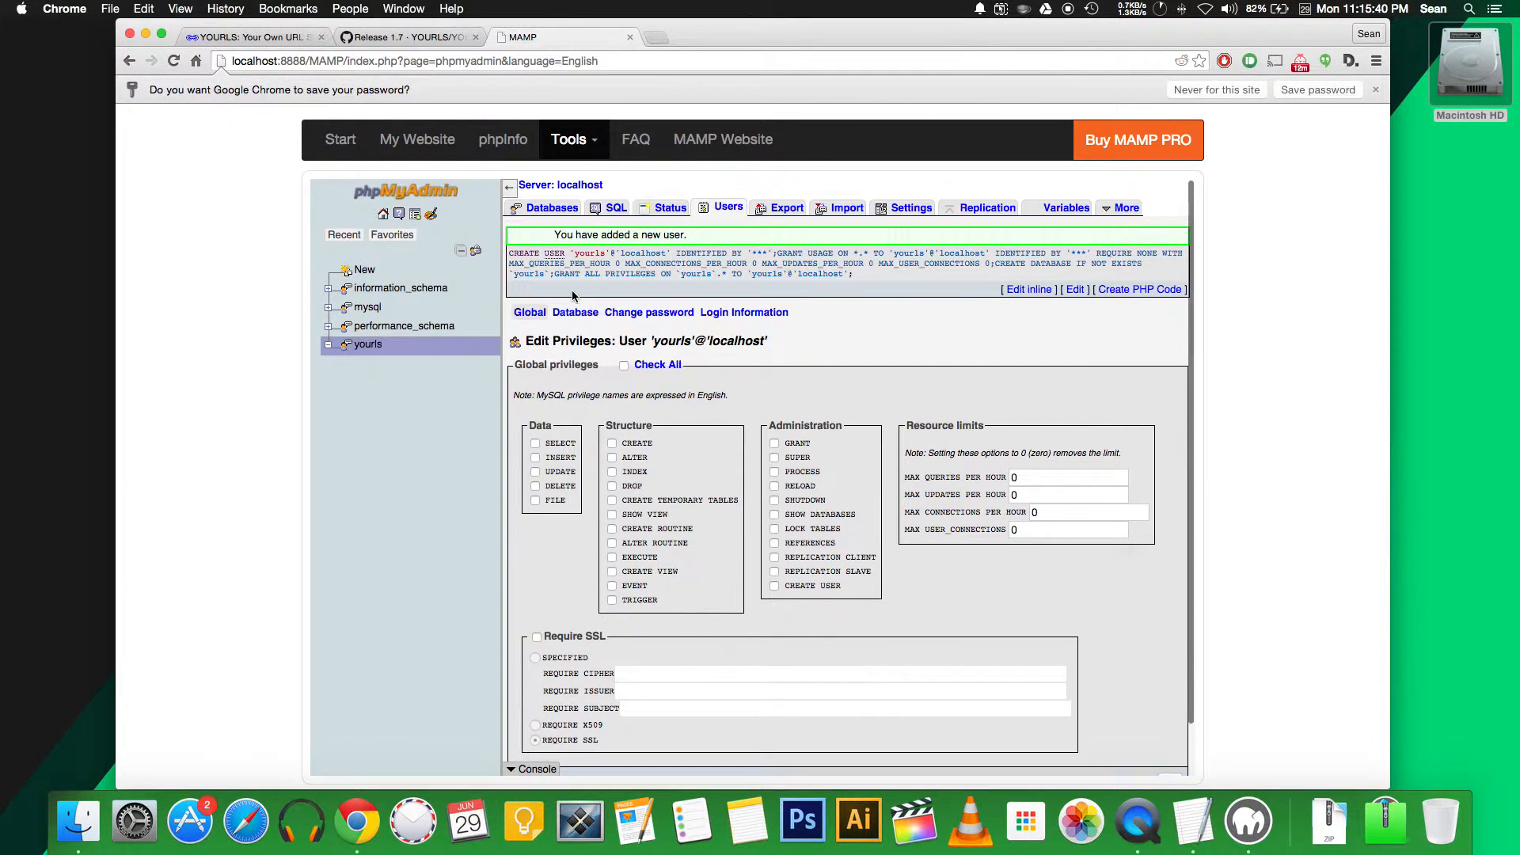
pyautogui.click(722, 207)
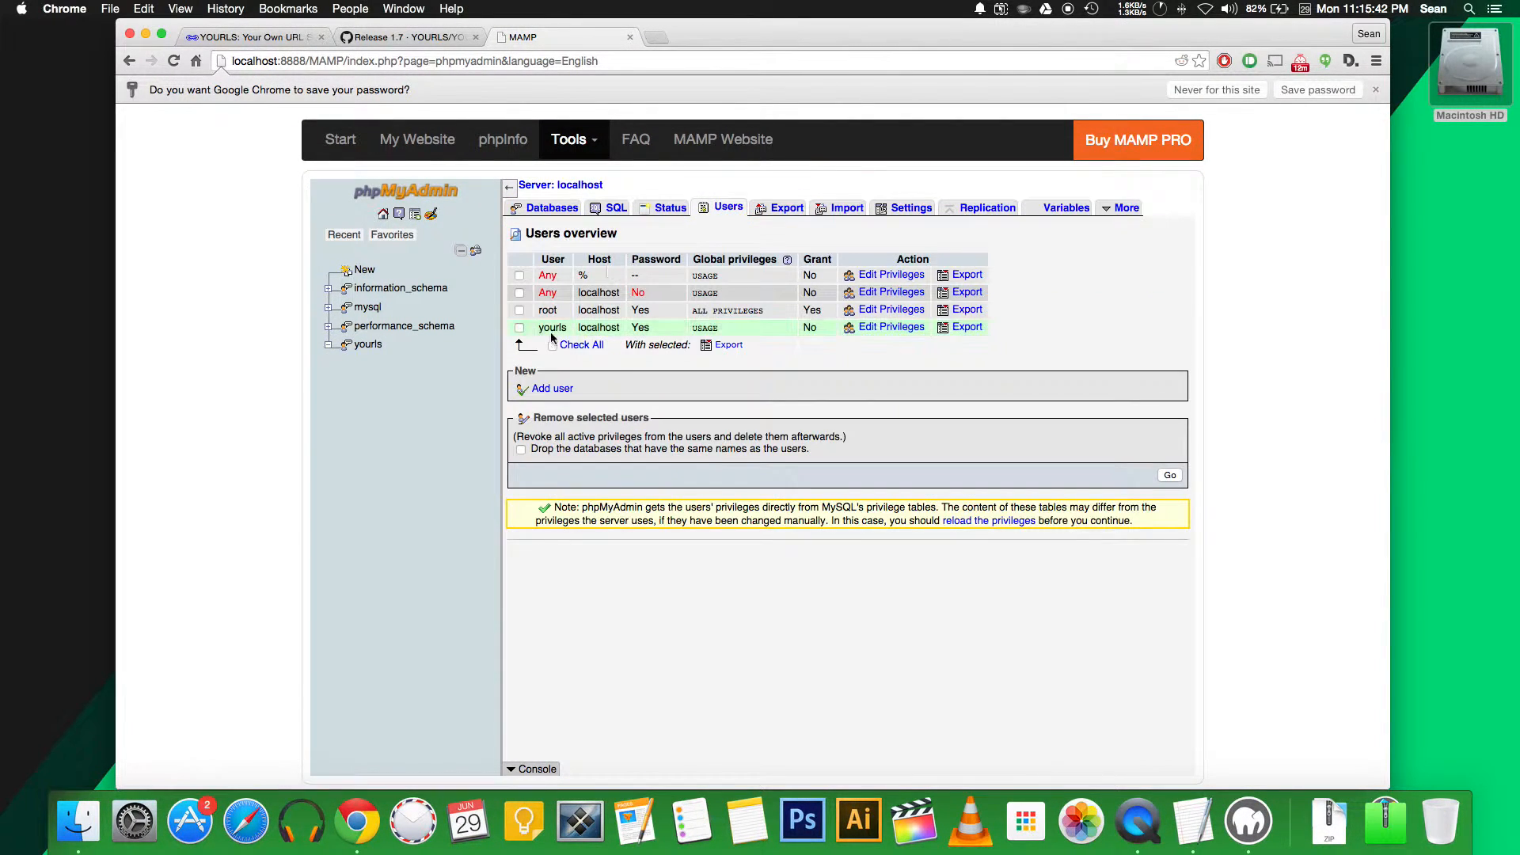
pyautogui.click(551, 208)
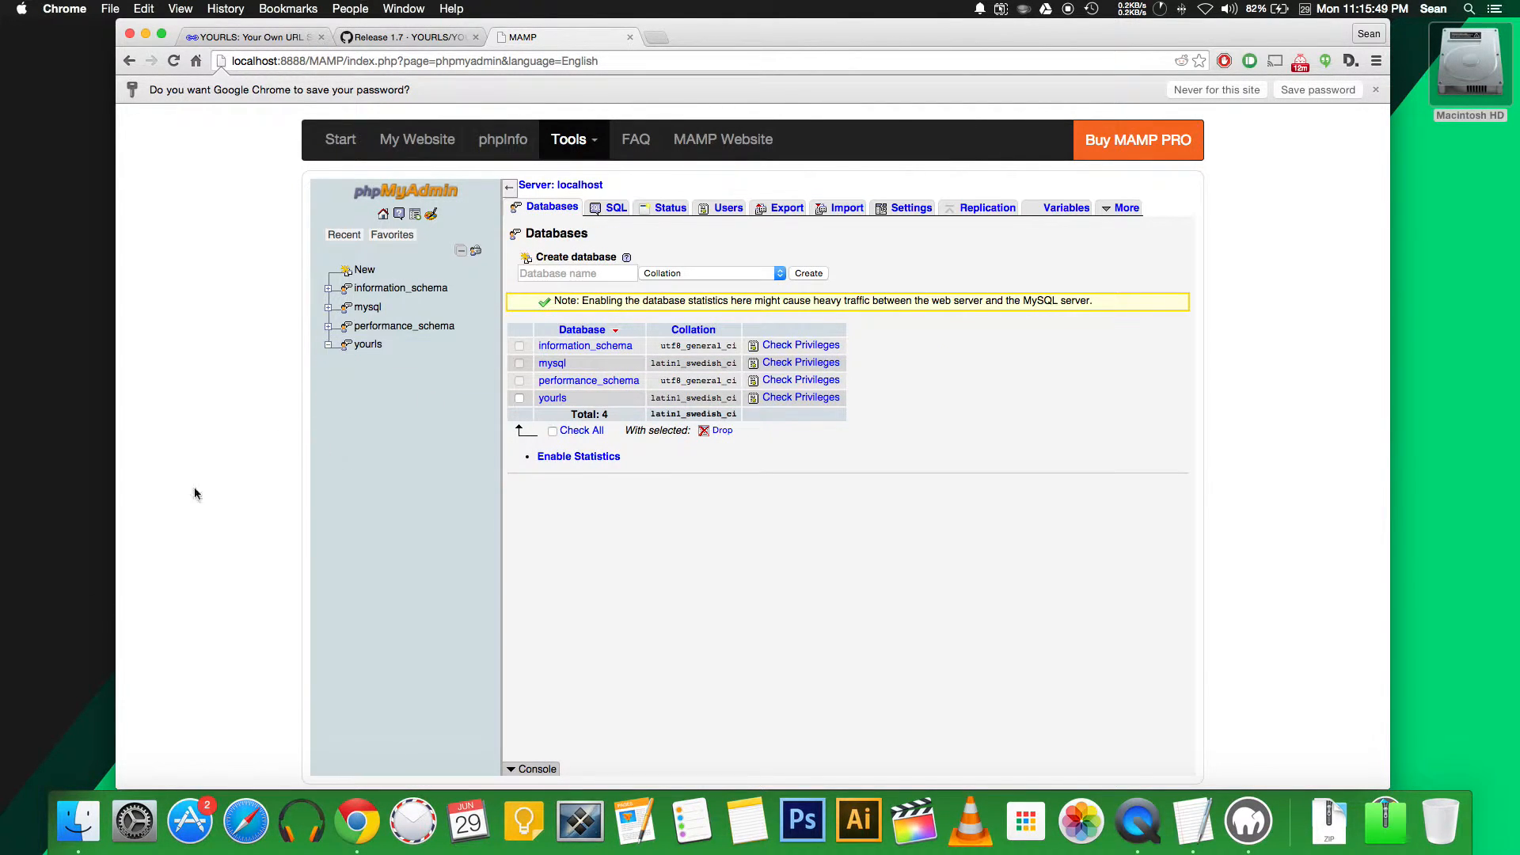
pyautogui.click(68, 818)
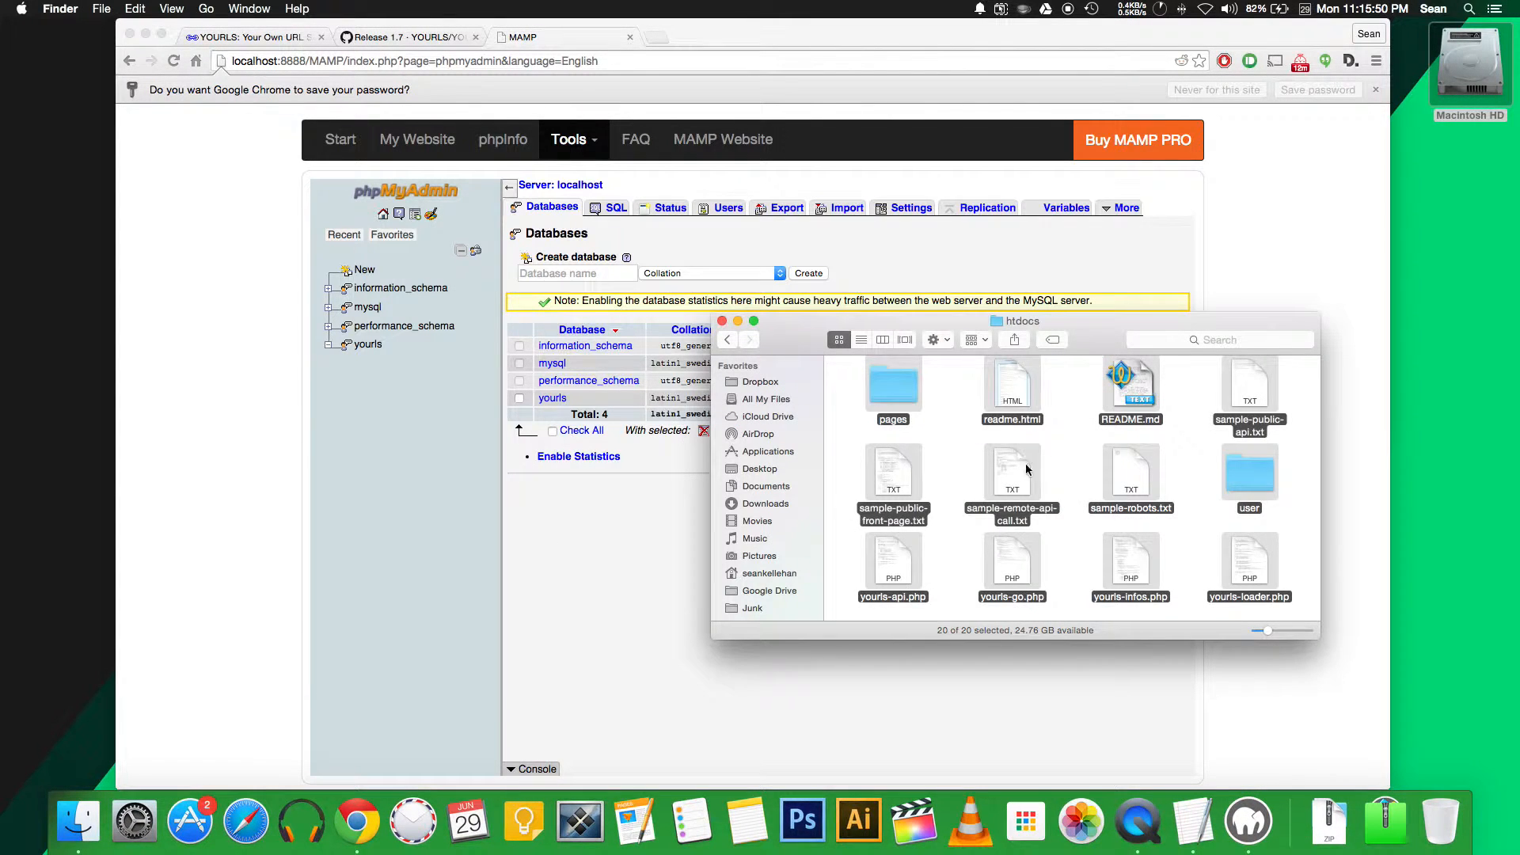
# In the user folder, rename config-sample.php to config.php
pyautogui.doubleClick(1249, 473)
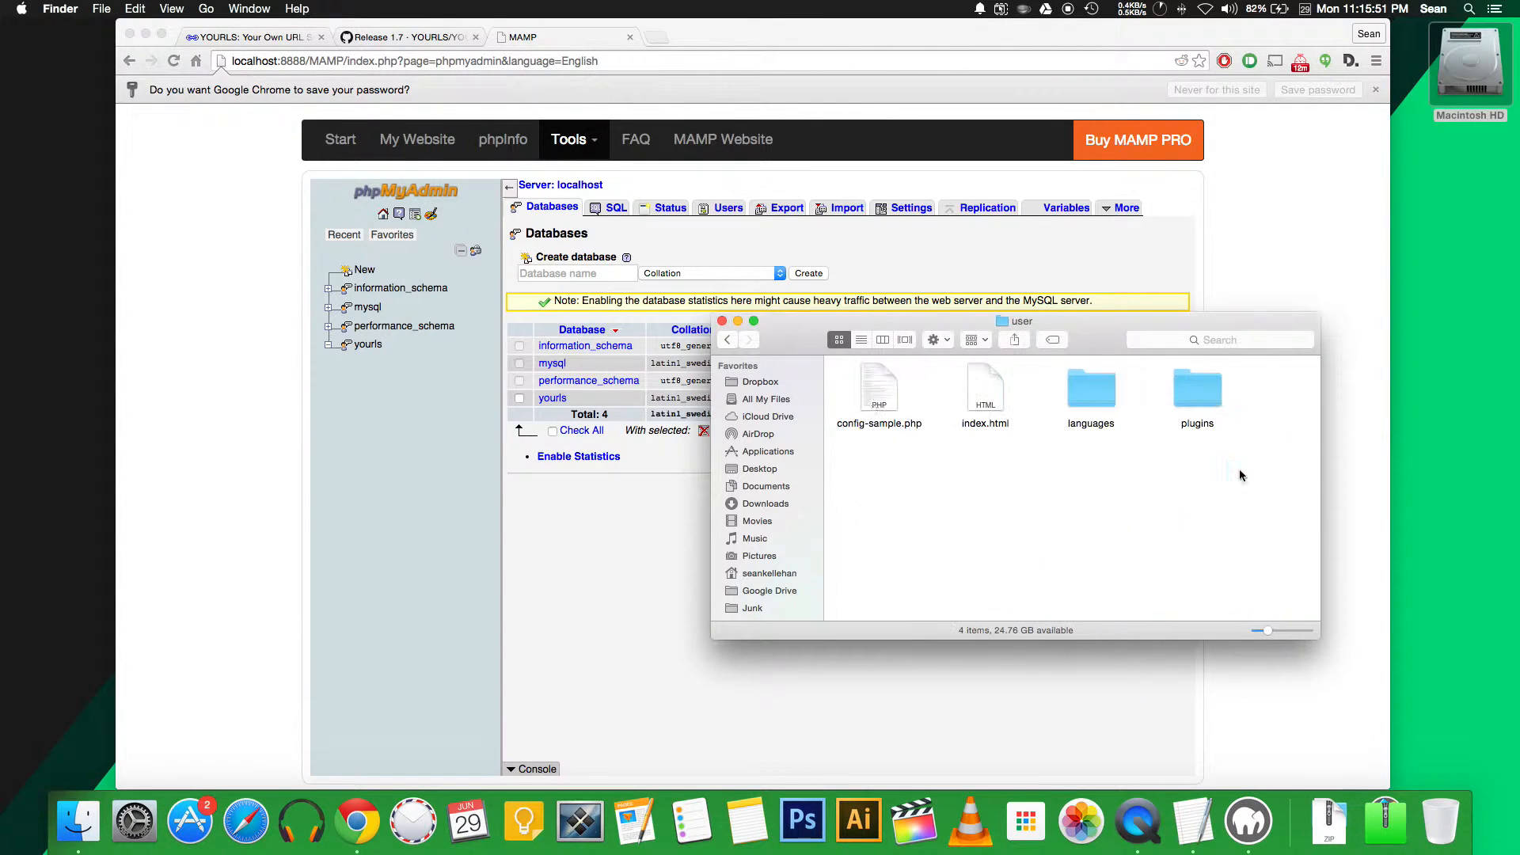
pyautogui.rightClick(876, 384)
pyautogui.click(832, 489)
pyautogui.click(905, 425)
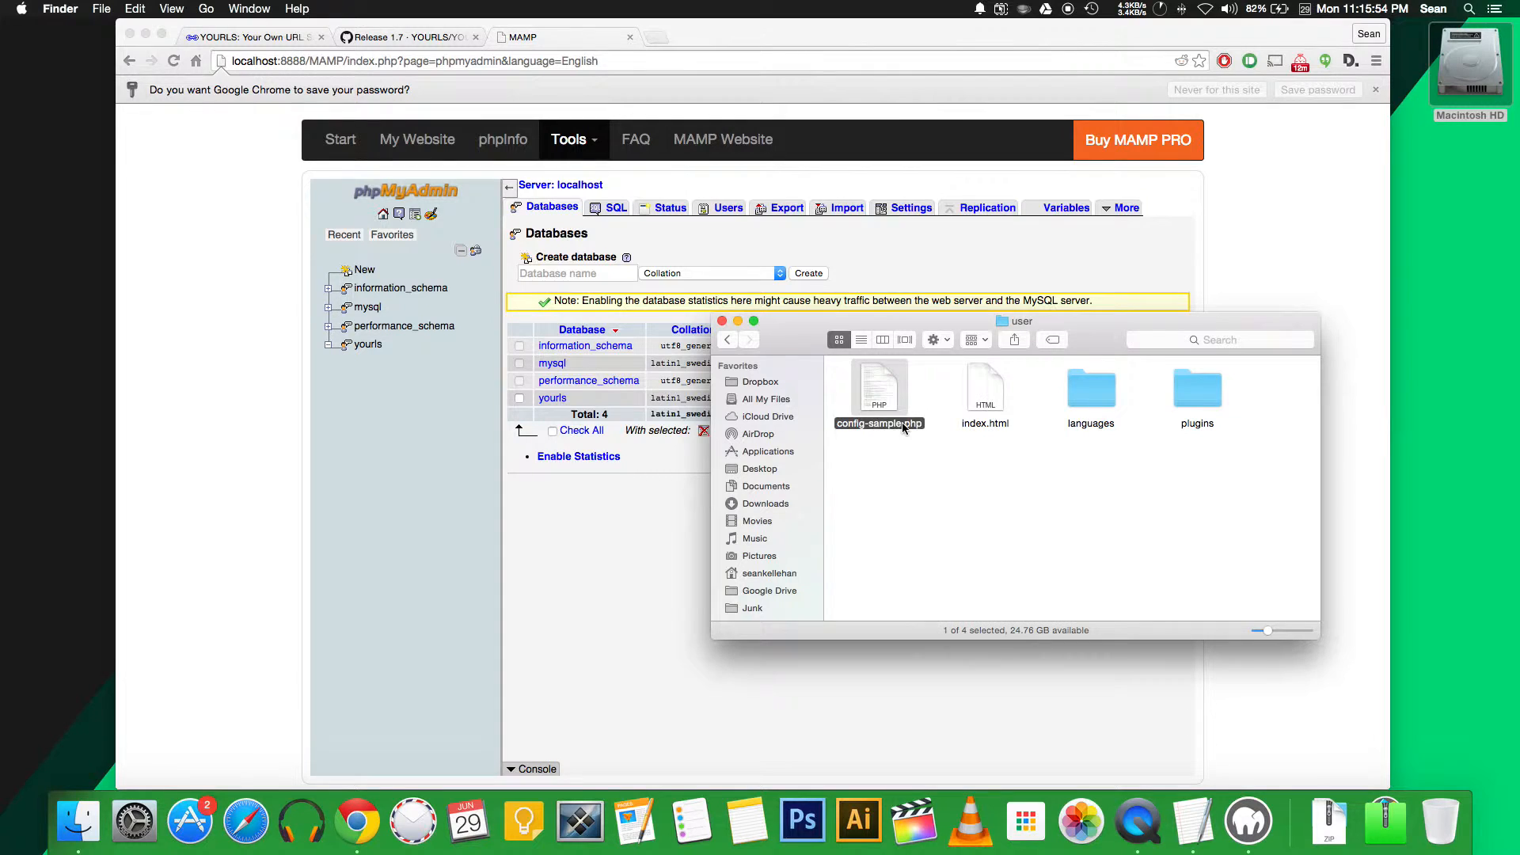
pyautogui.click(905, 424)
pyautogui.press('BackSpace')
pyautogui.press('BackSpace')
pyautogui.press('BackSpace')
pyautogui.press('BackSpace')
pyautogui.press('BackSpace')
pyautogui.press('BackSpace')
pyautogui.press('BackSpace')
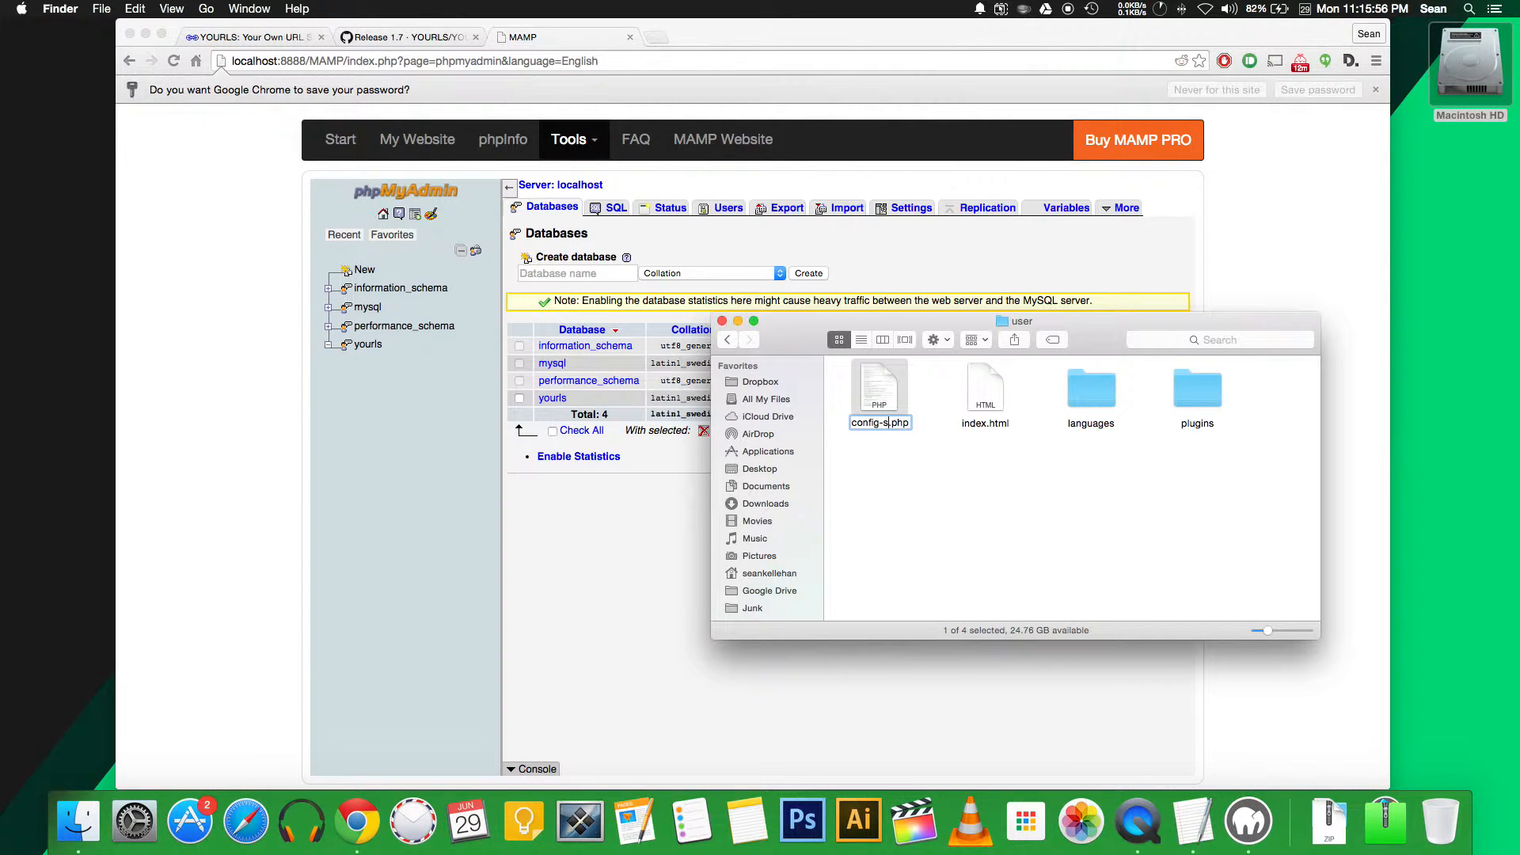
pyautogui.press('Return')
# Open config.php with TextWrangler
pyautogui.click(934, 489)
pyautogui.click(881, 401)
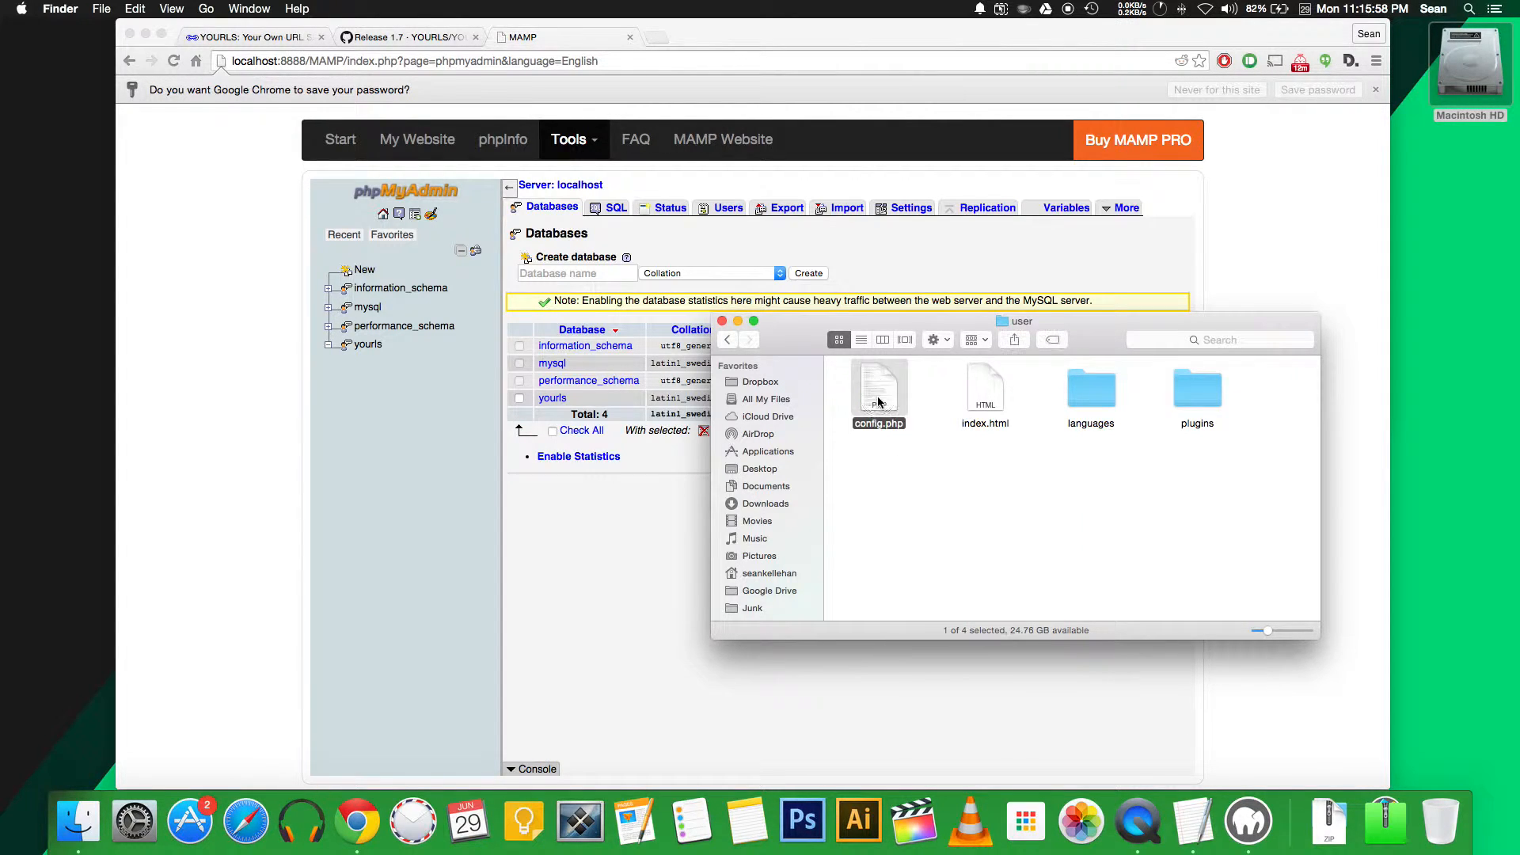
pyautogui.rightClick(879, 398)
pyautogui.moveTo(1004, 422)
pyautogui.click(1149, 420)
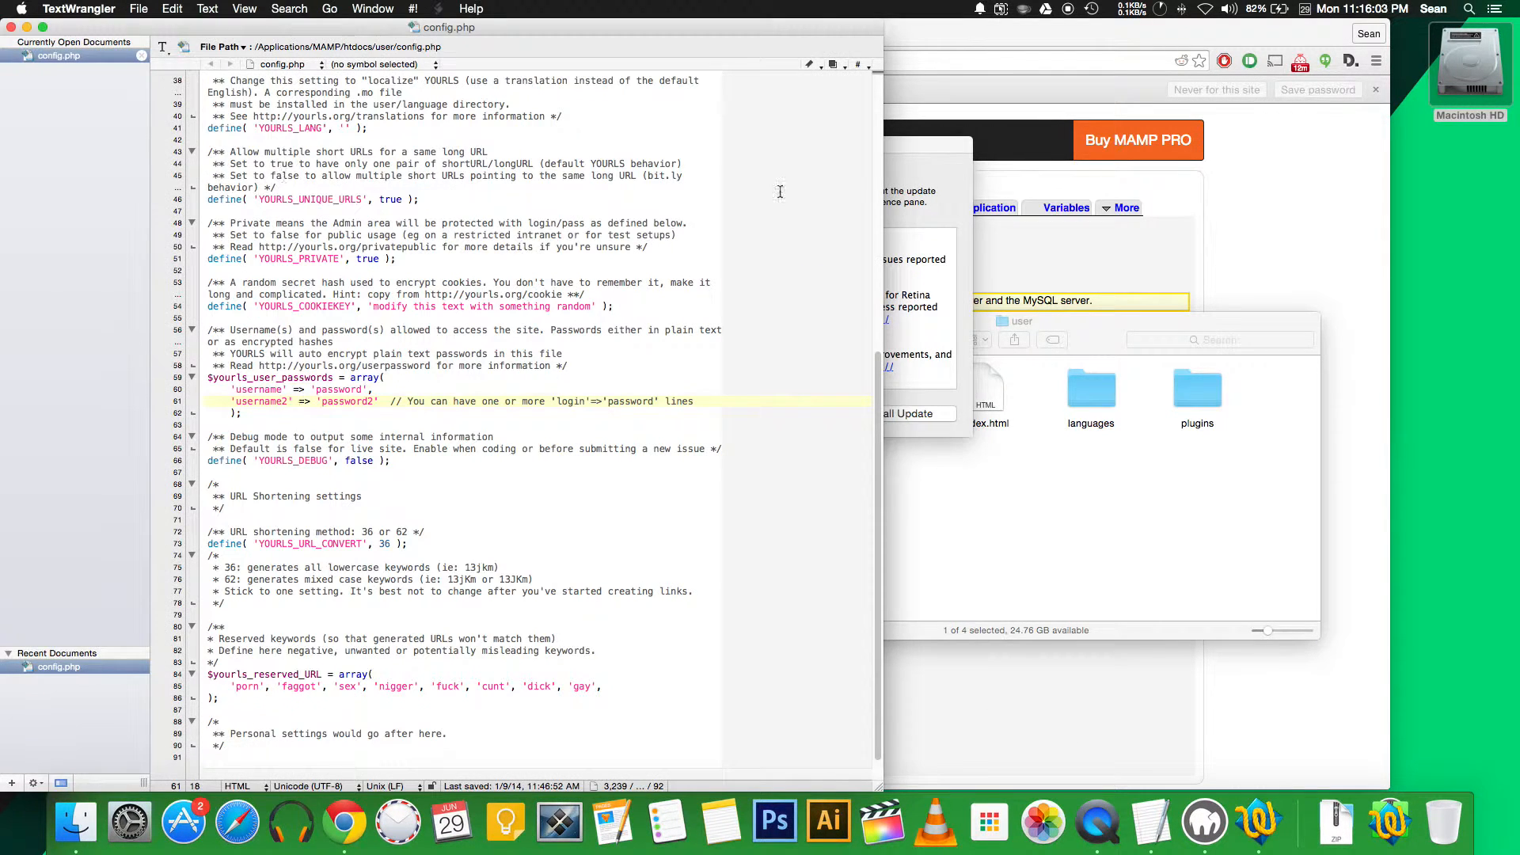
# Set YOURLS_DB_USER to 'yourls' and enter the database password in YOURLS_DB_PASS
pyautogui.click(776, 413)
pyautogui.click(633, 317)
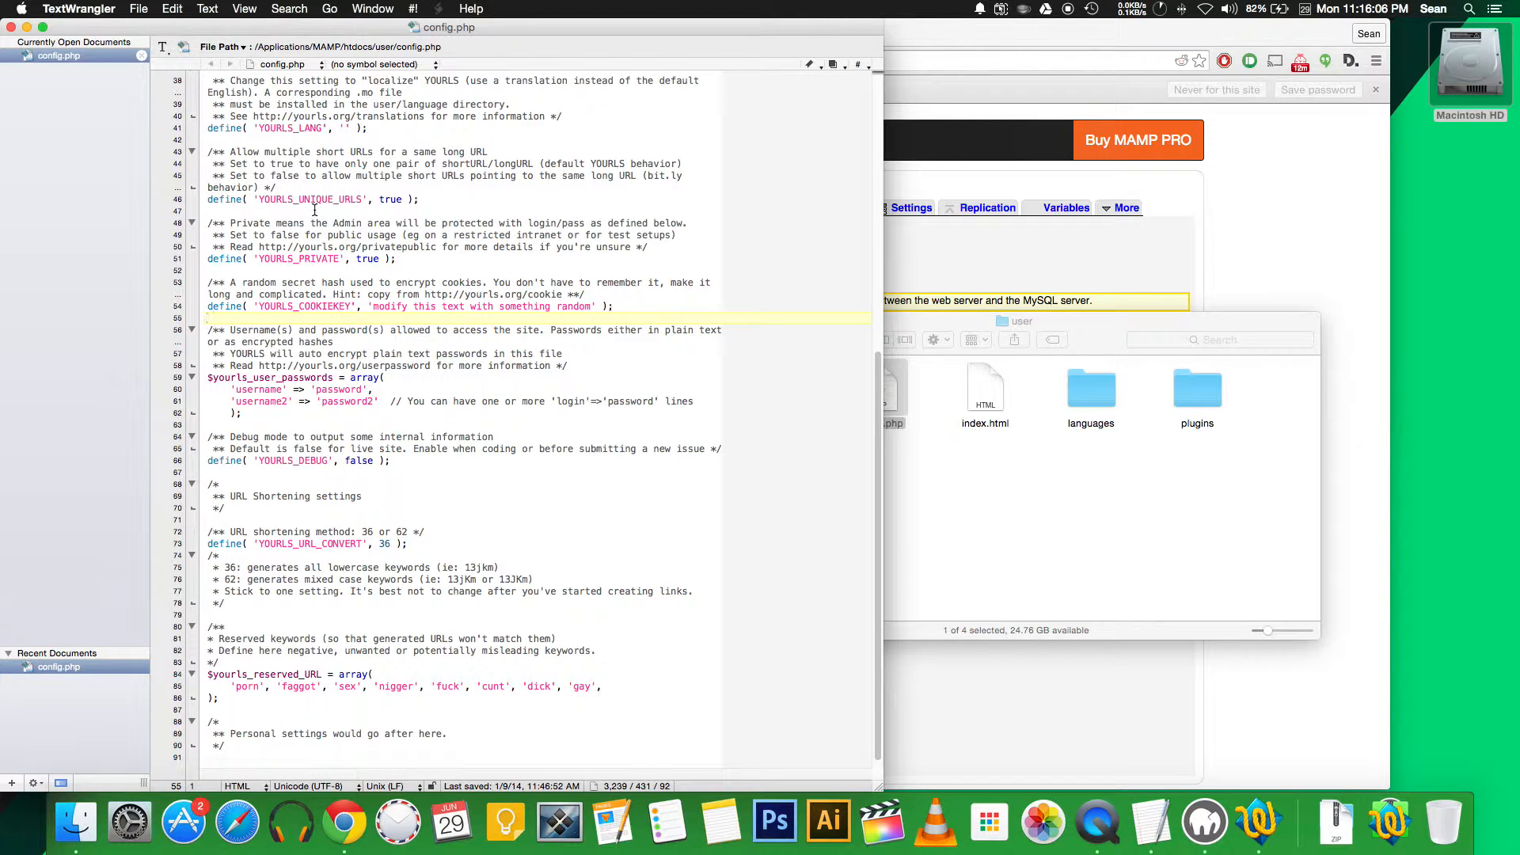
pyautogui.scroll(10, 352, 199)
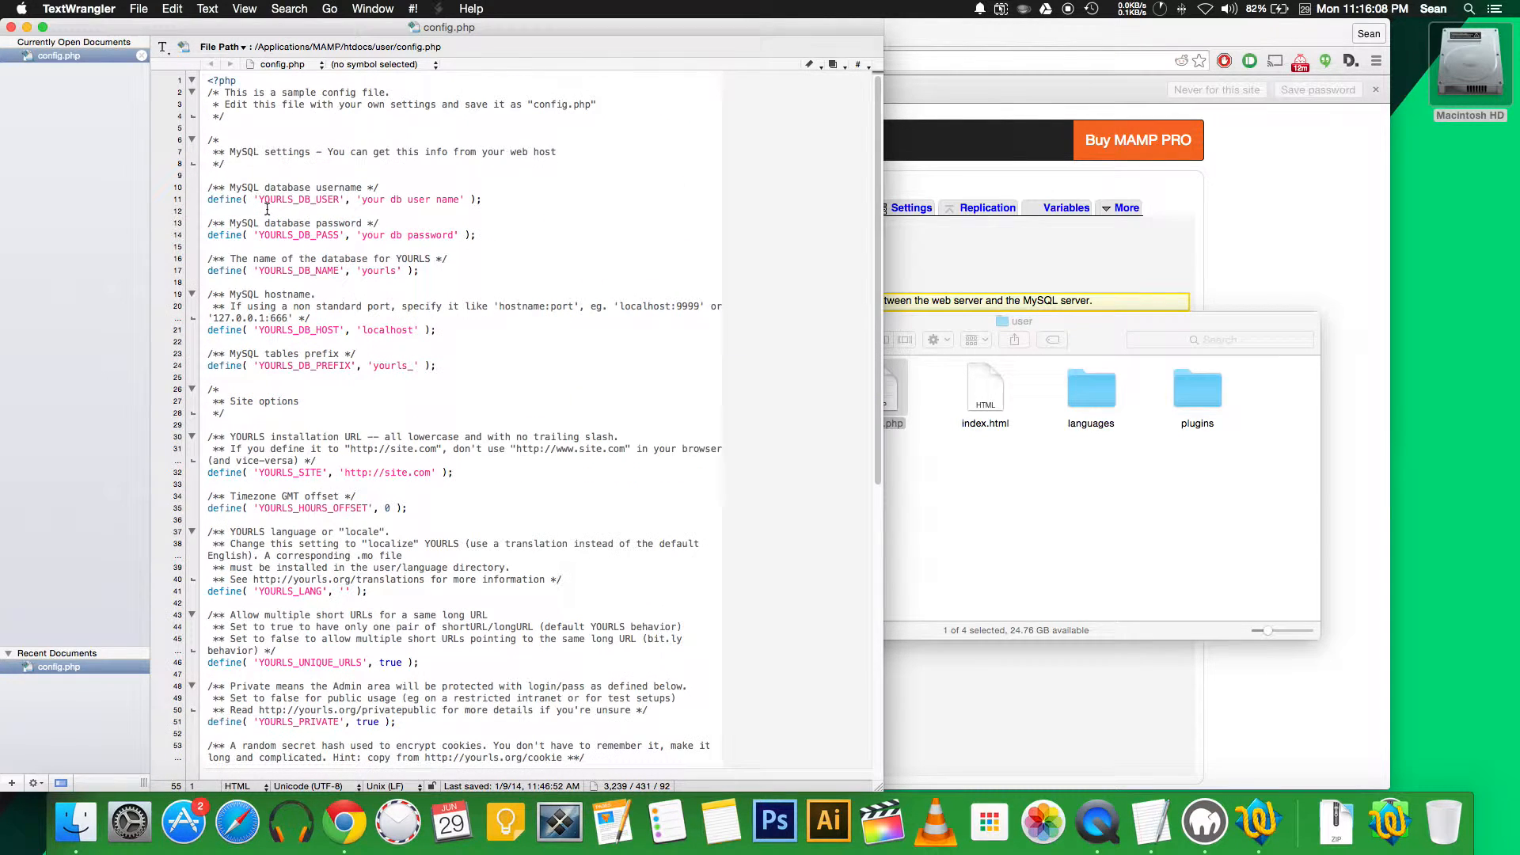
pyautogui.moveTo(364, 198); pyautogui.dragTo(460, 198)
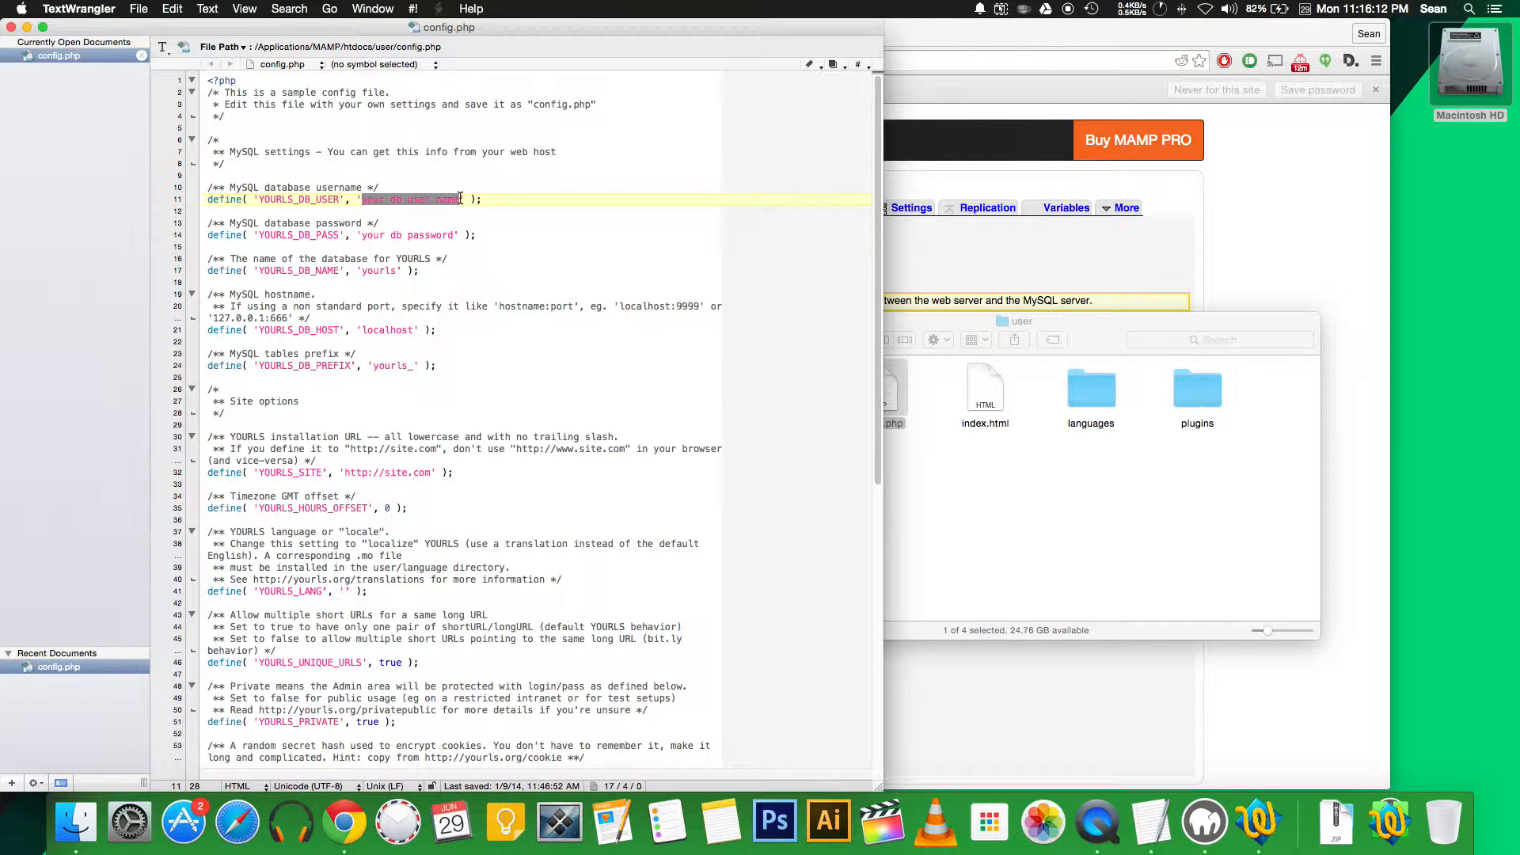
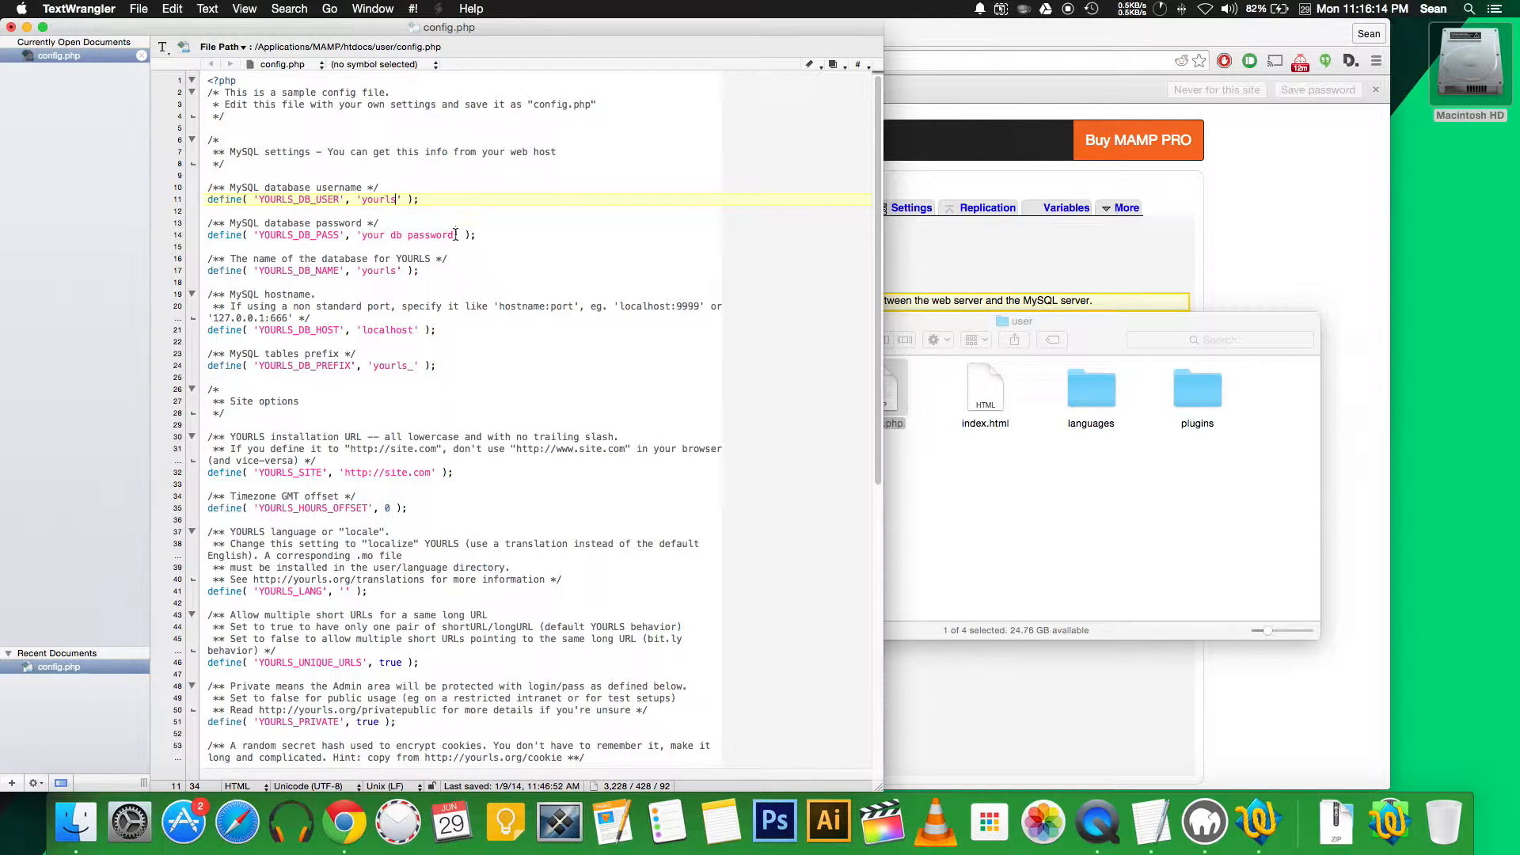
pyautogui.moveTo(456, 234); pyautogui.dragTo(361, 234)
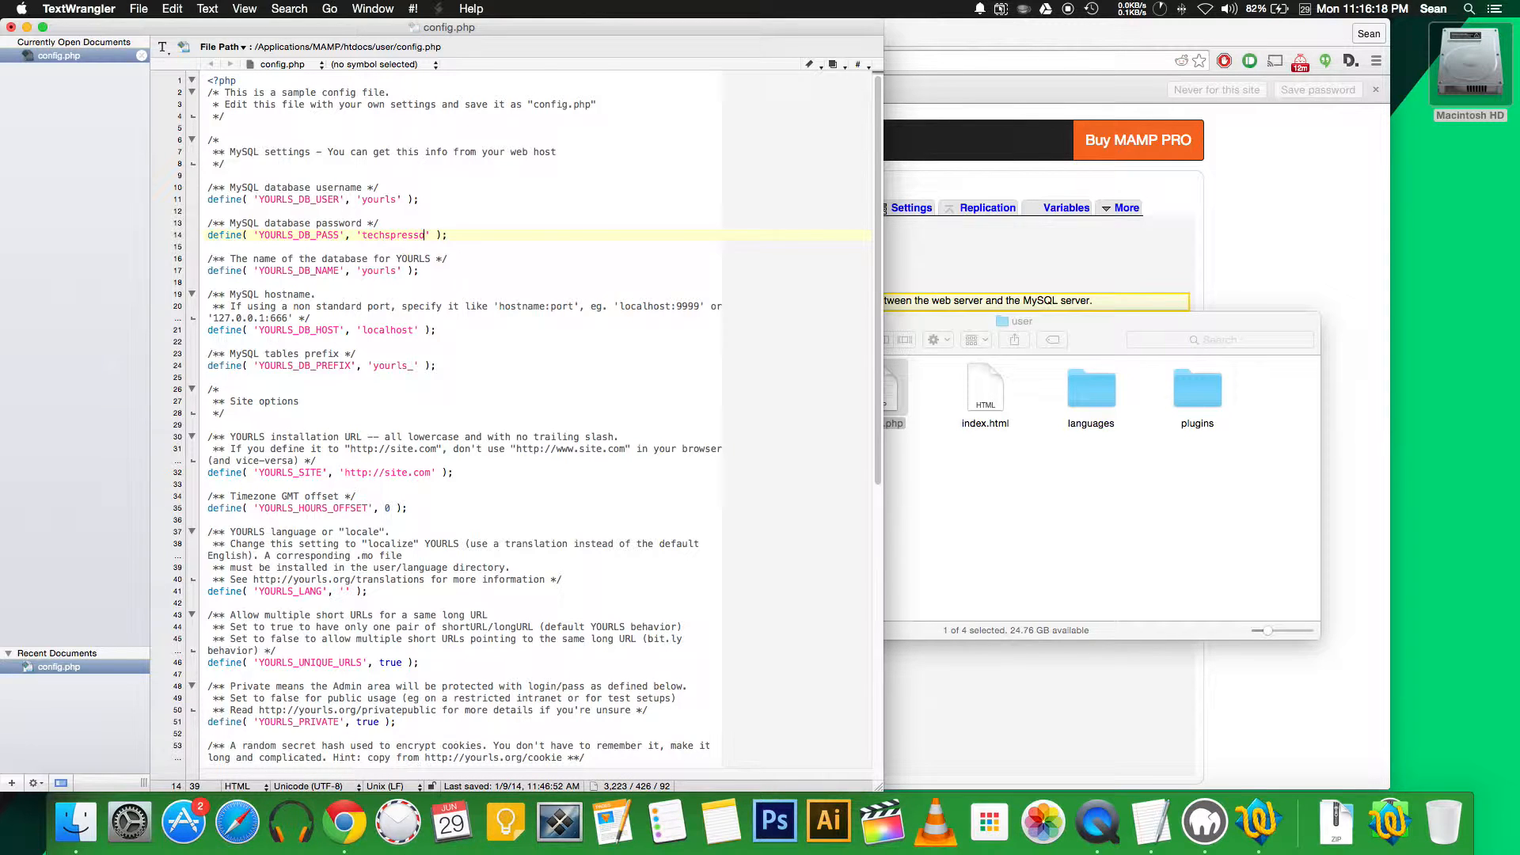
pyautogui.click(385, 271)
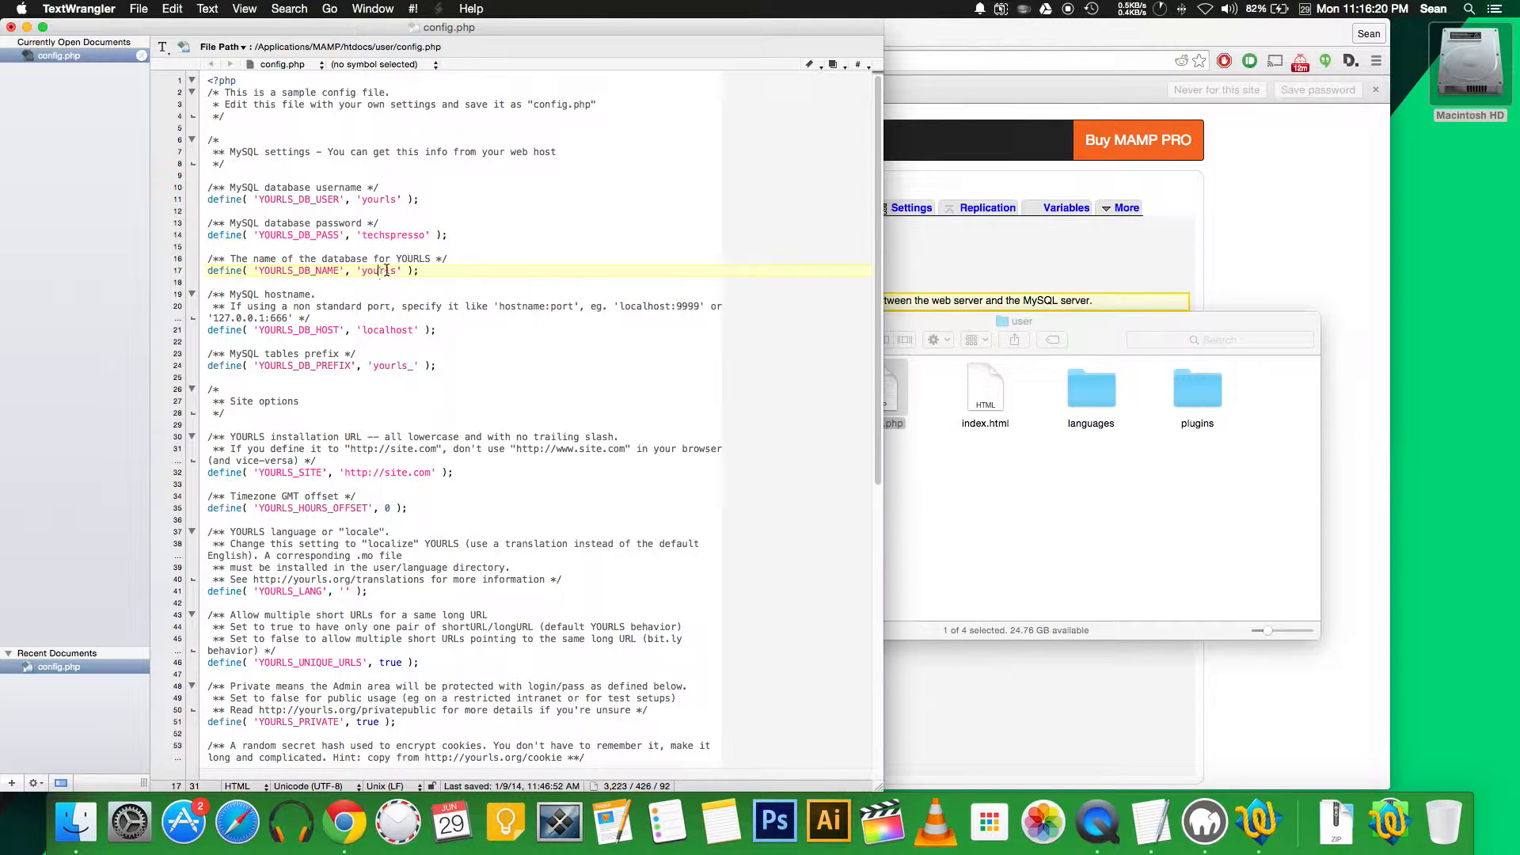
pyautogui.scroll(-5, 428, 347)
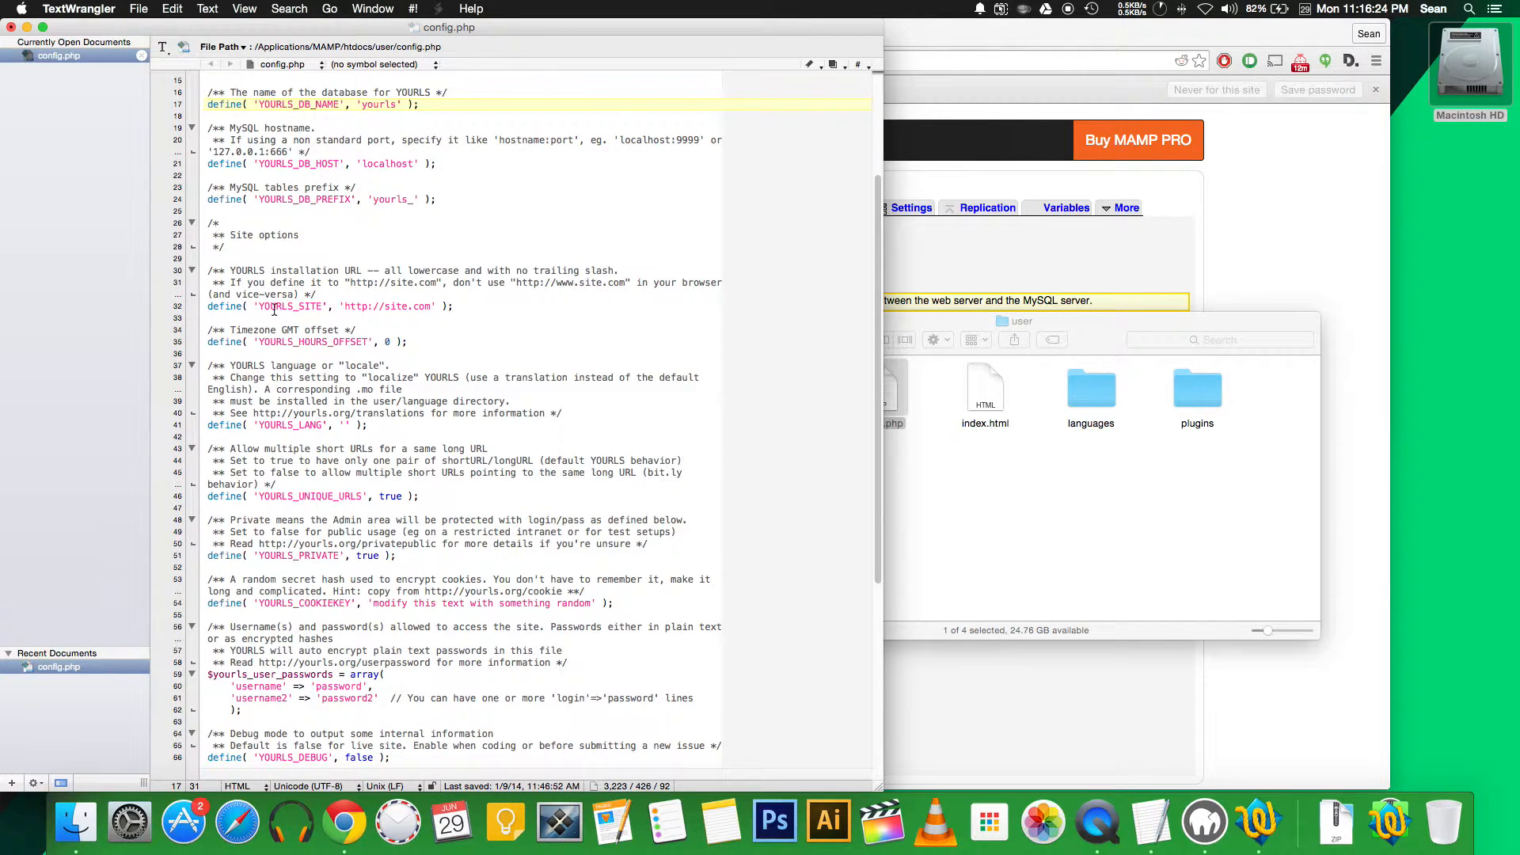
pyautogui.moveTo(384, 310); pyautogui.dragTo(436, 309)
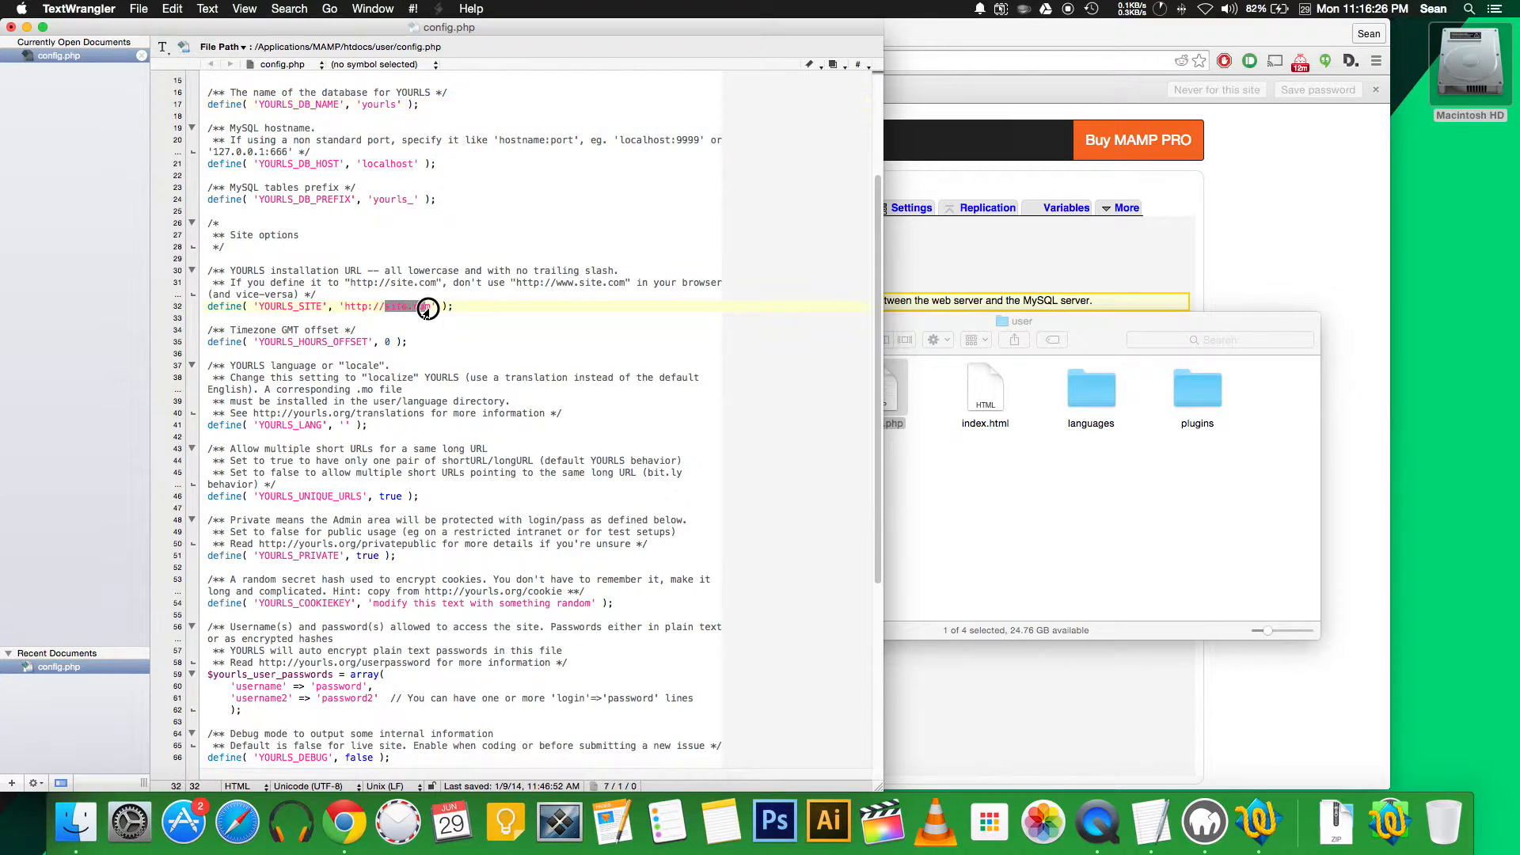
pyautogui.write('localhost')
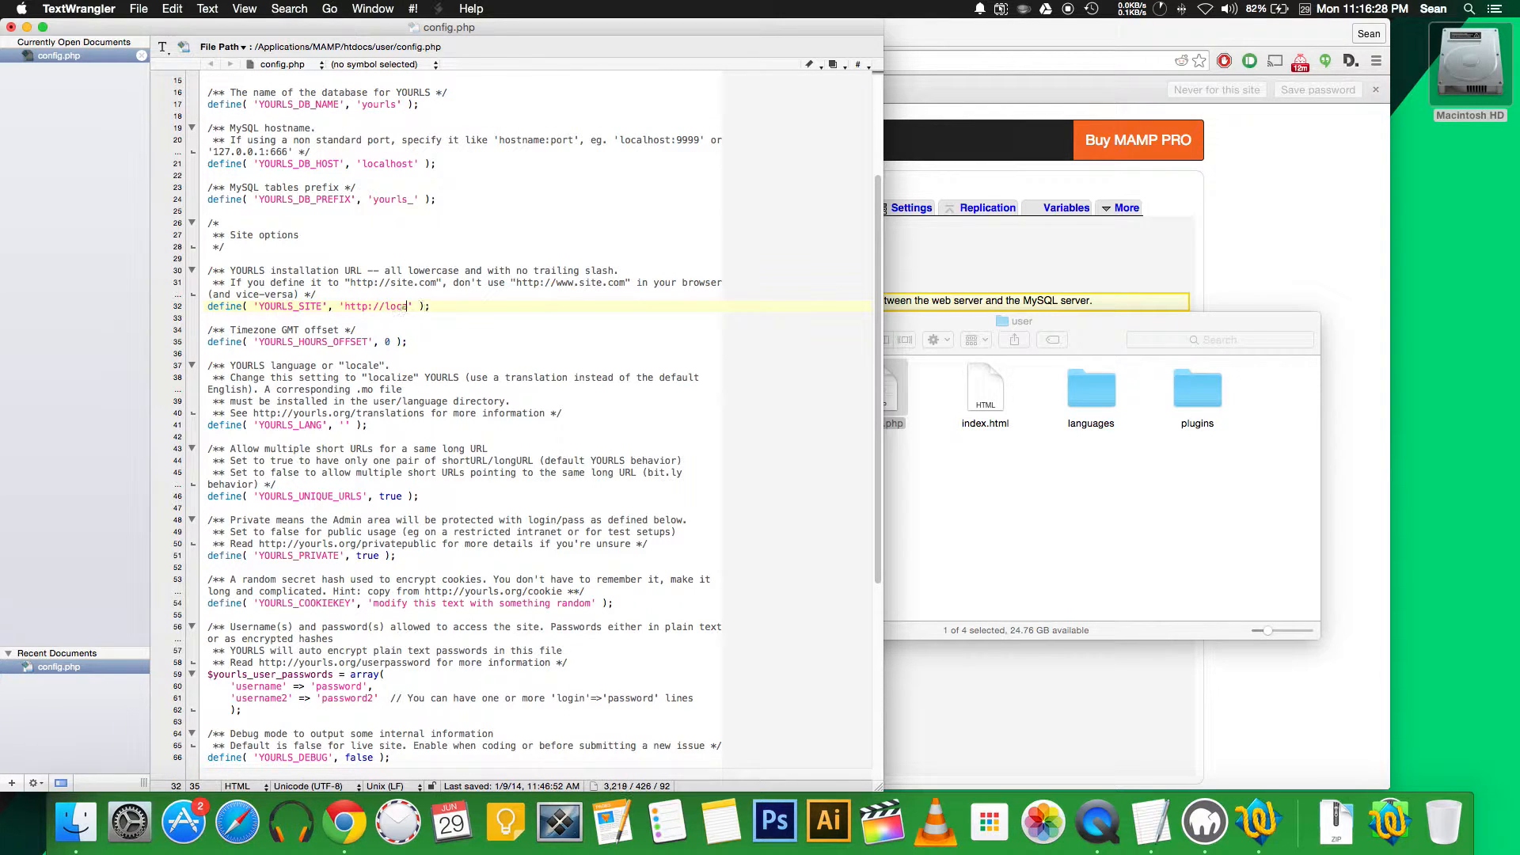
pyautogui.write(':8888')
pyautogui.click(391, 343)
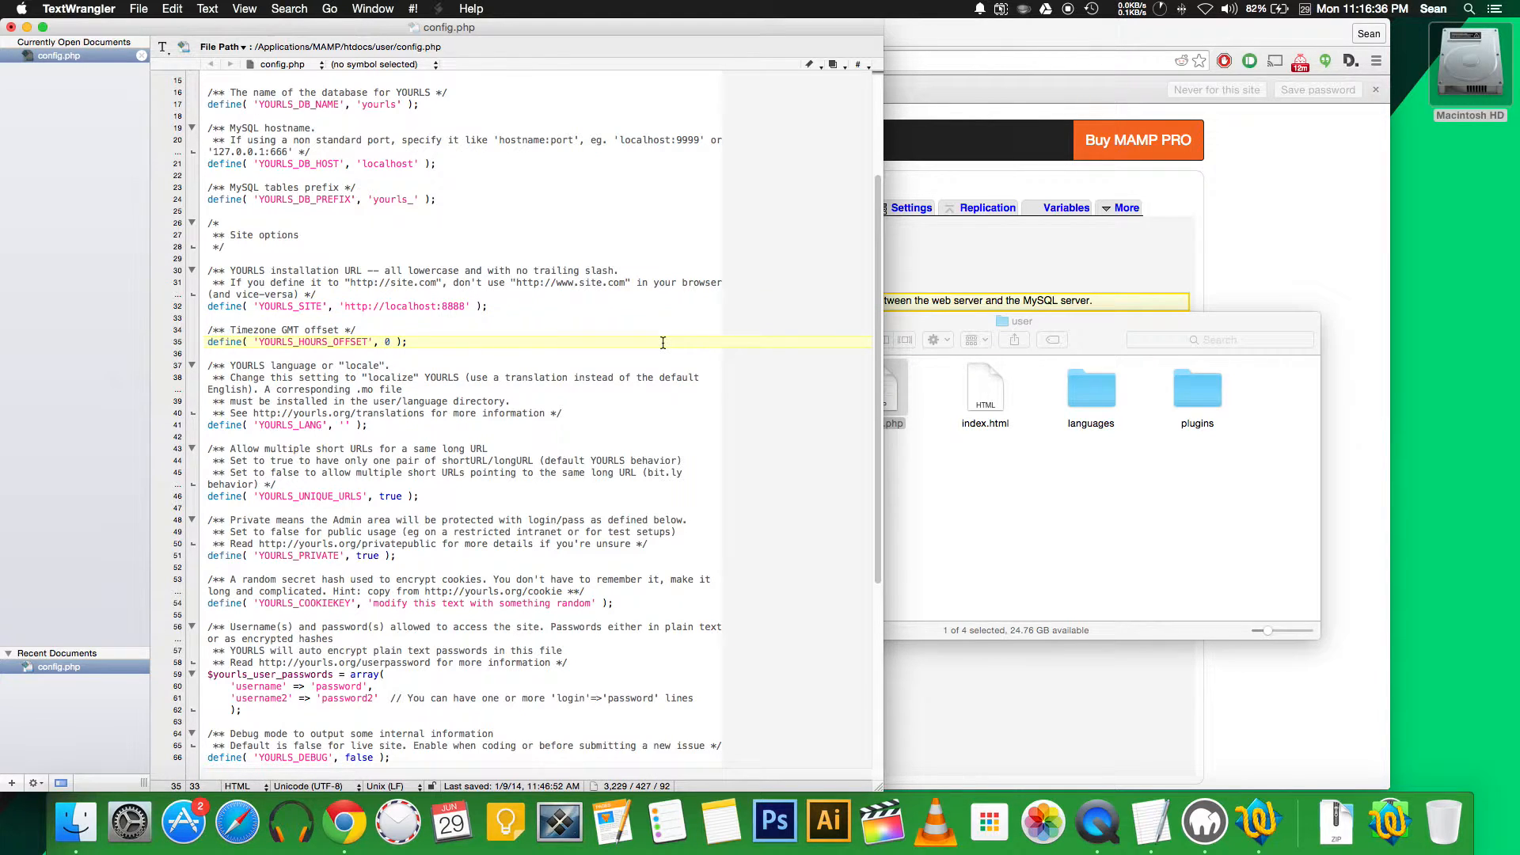
pyautogui.press('BackSpace')
pyautogui.write("'")
pyautogui.write('-')
pyautogui.write("4'")
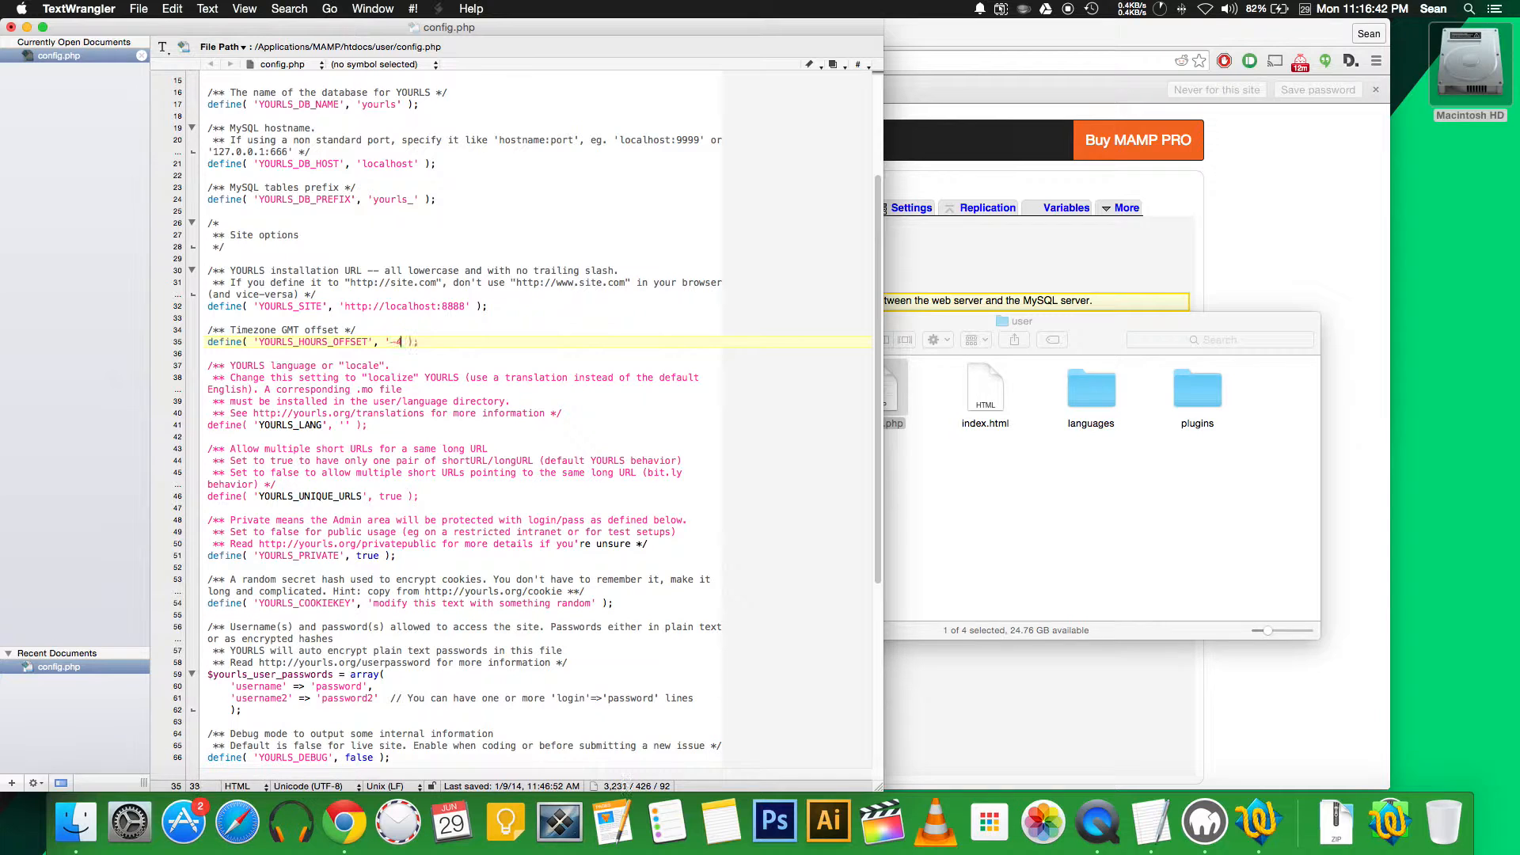
pyautogui.press('BackSpace')
pyautogui.write("', '")
# Replace the YOURLS_COOKIEKEY placeholder with a long random character string
pyautogui.click(376, 401)
pyautogui.scroll(-3, 327, 356)
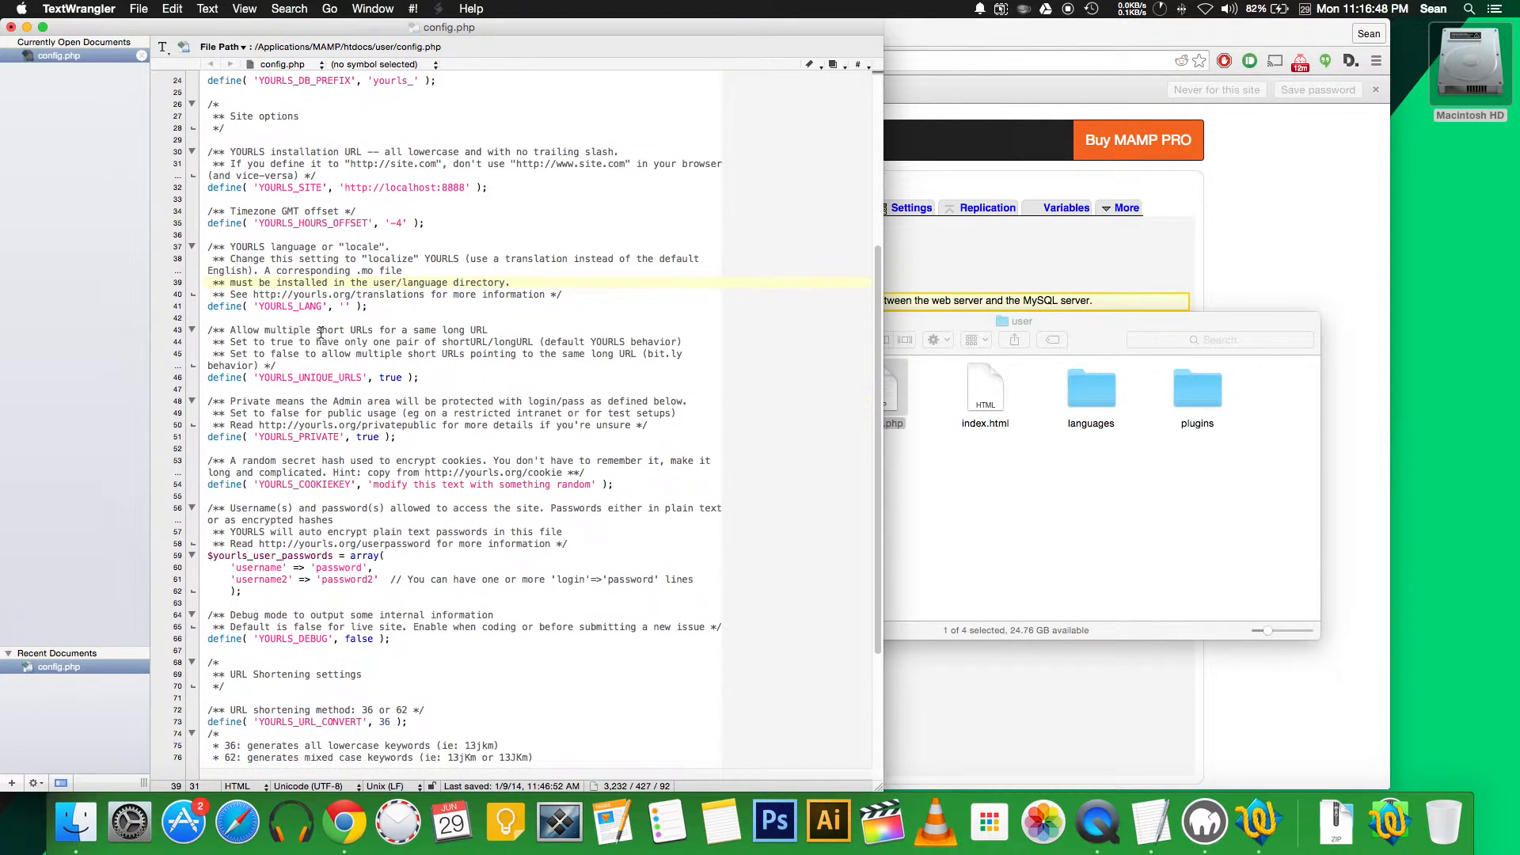
pyautogui.scroll(-3, 372, 459)
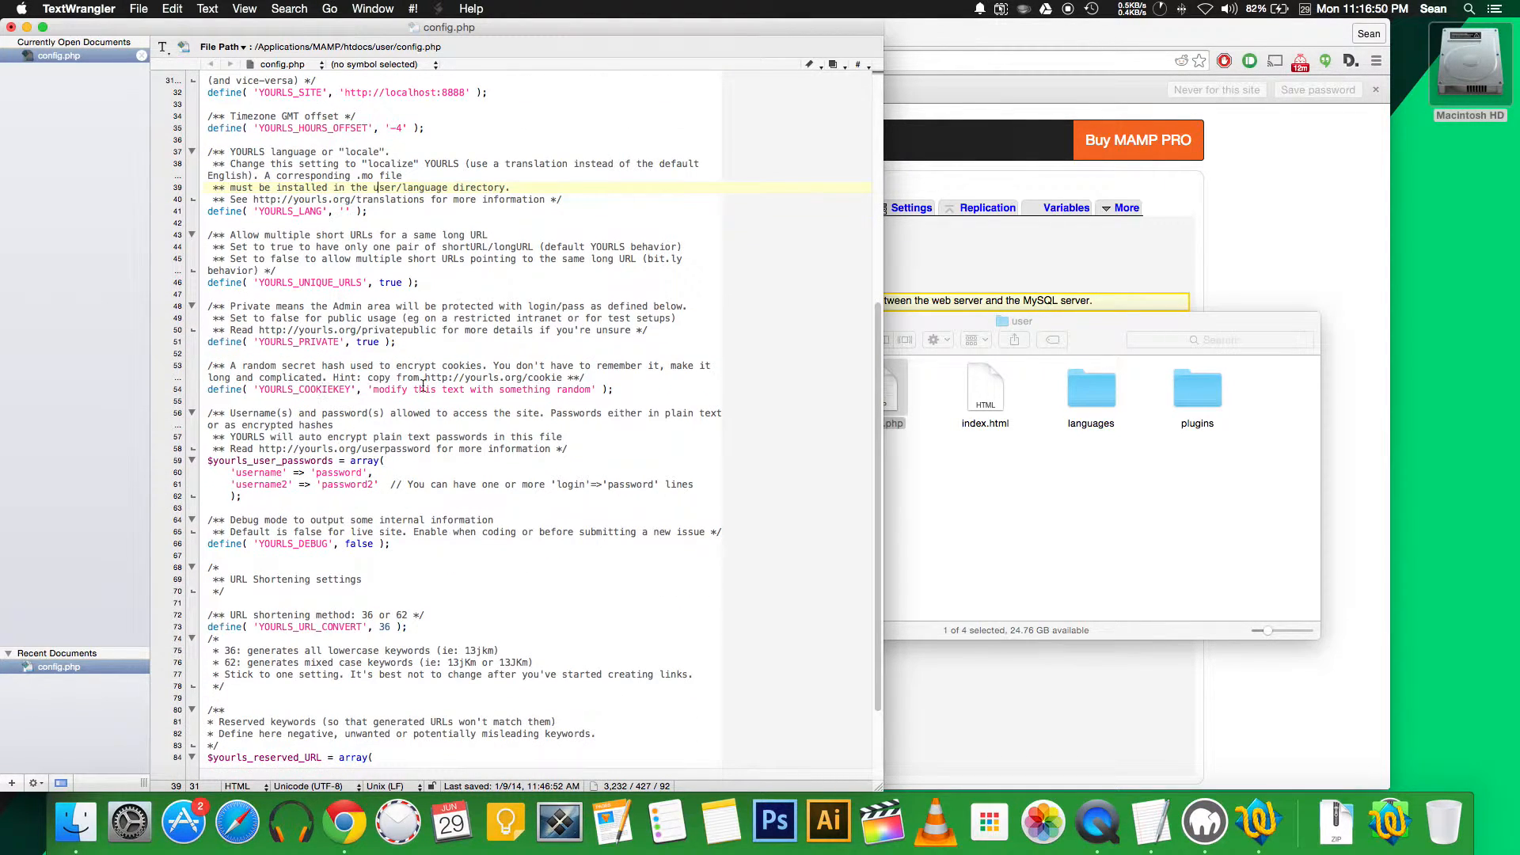
pyautogui.moveTo(374, 390); pyautogui.dragTo(591, 393)
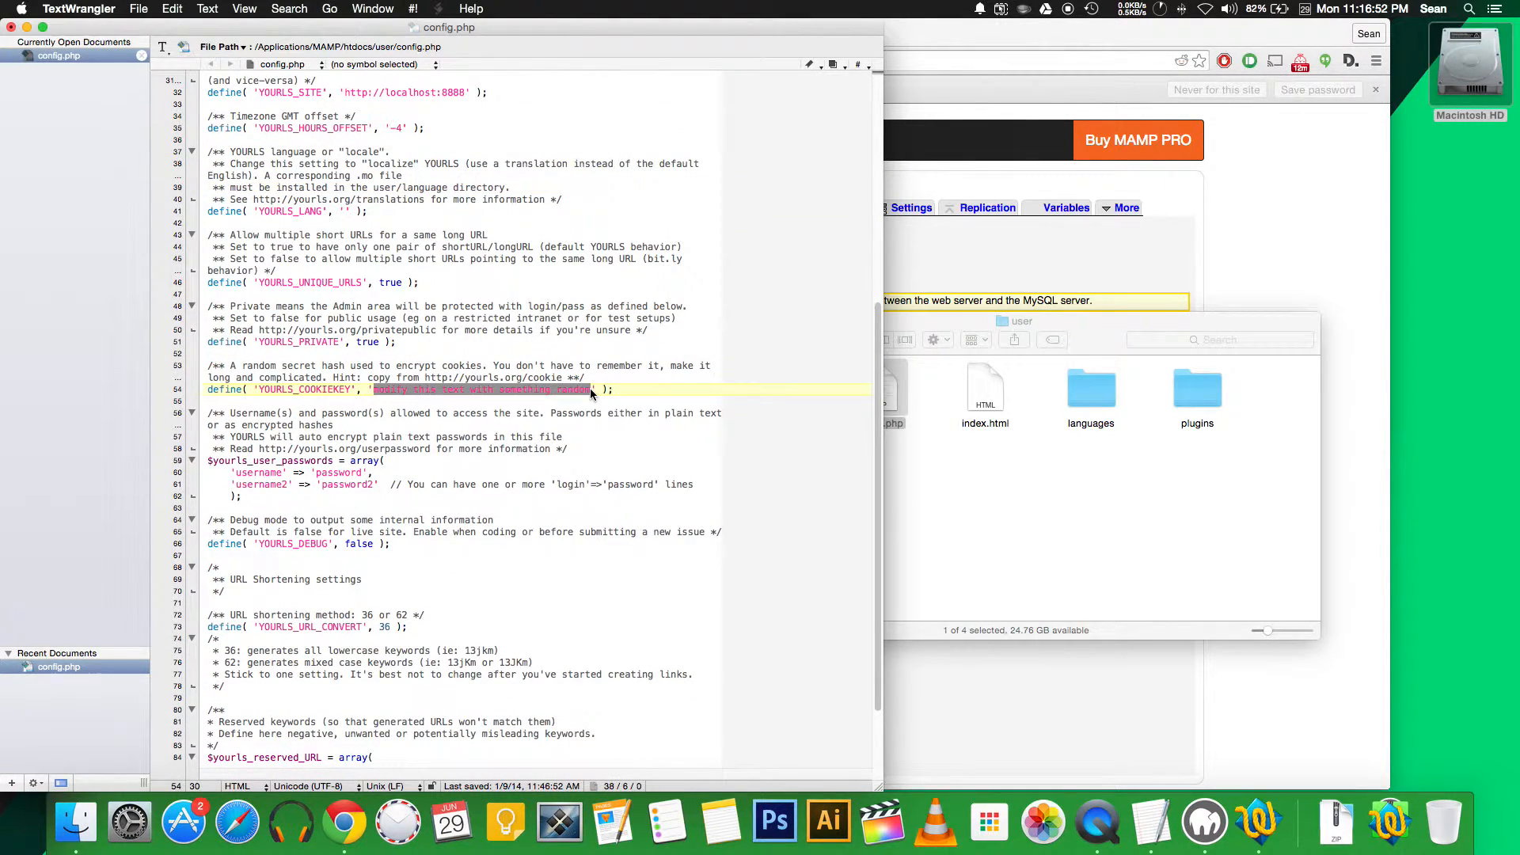
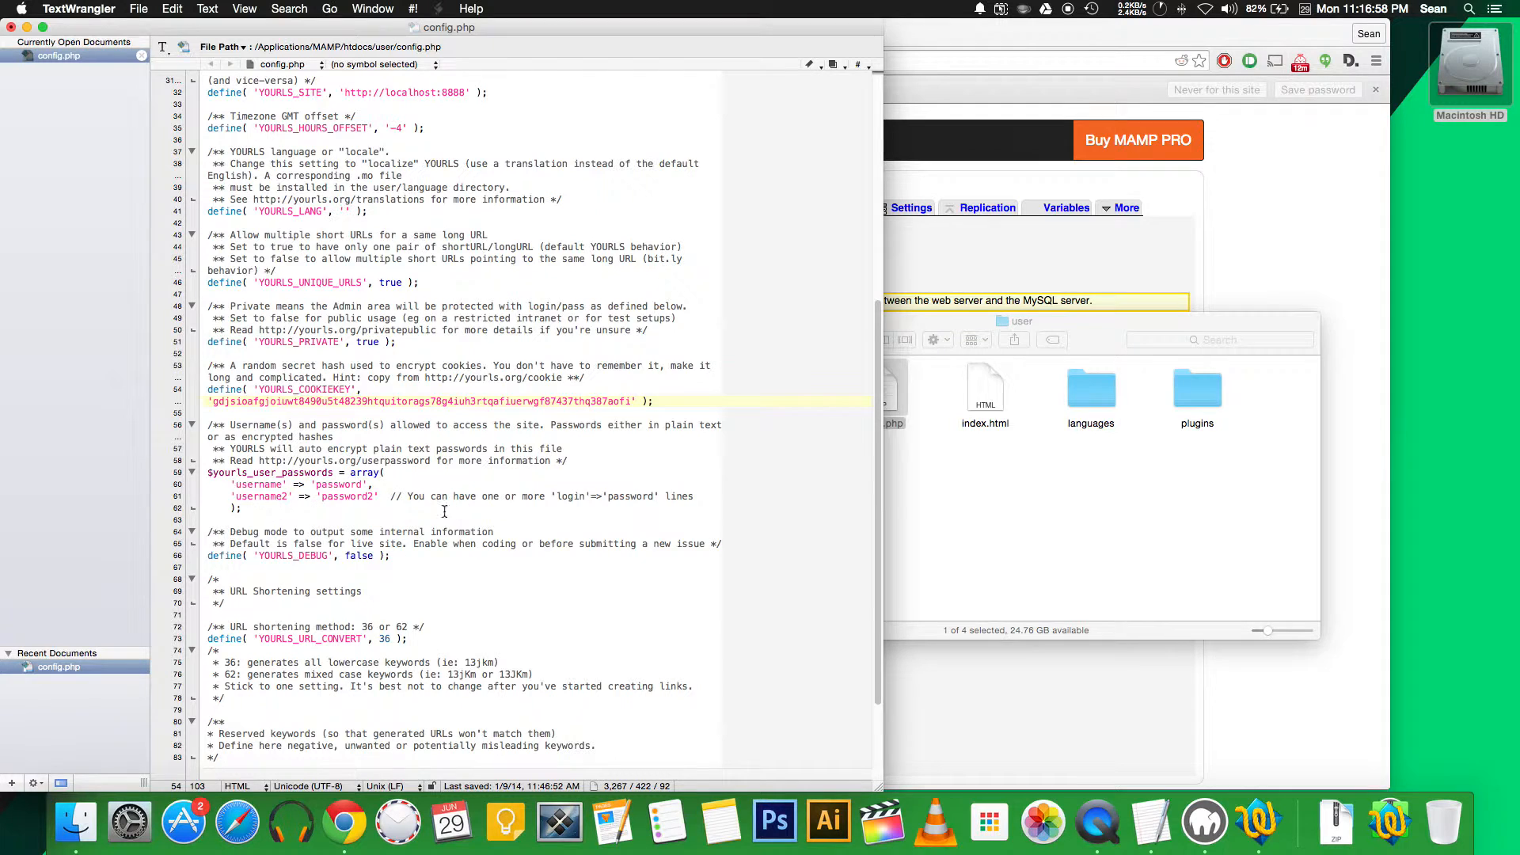
# Delete the username2 entry, set the login to admin with a new password, and save config.php
pyautogui.scroll(-3, 340, 473)
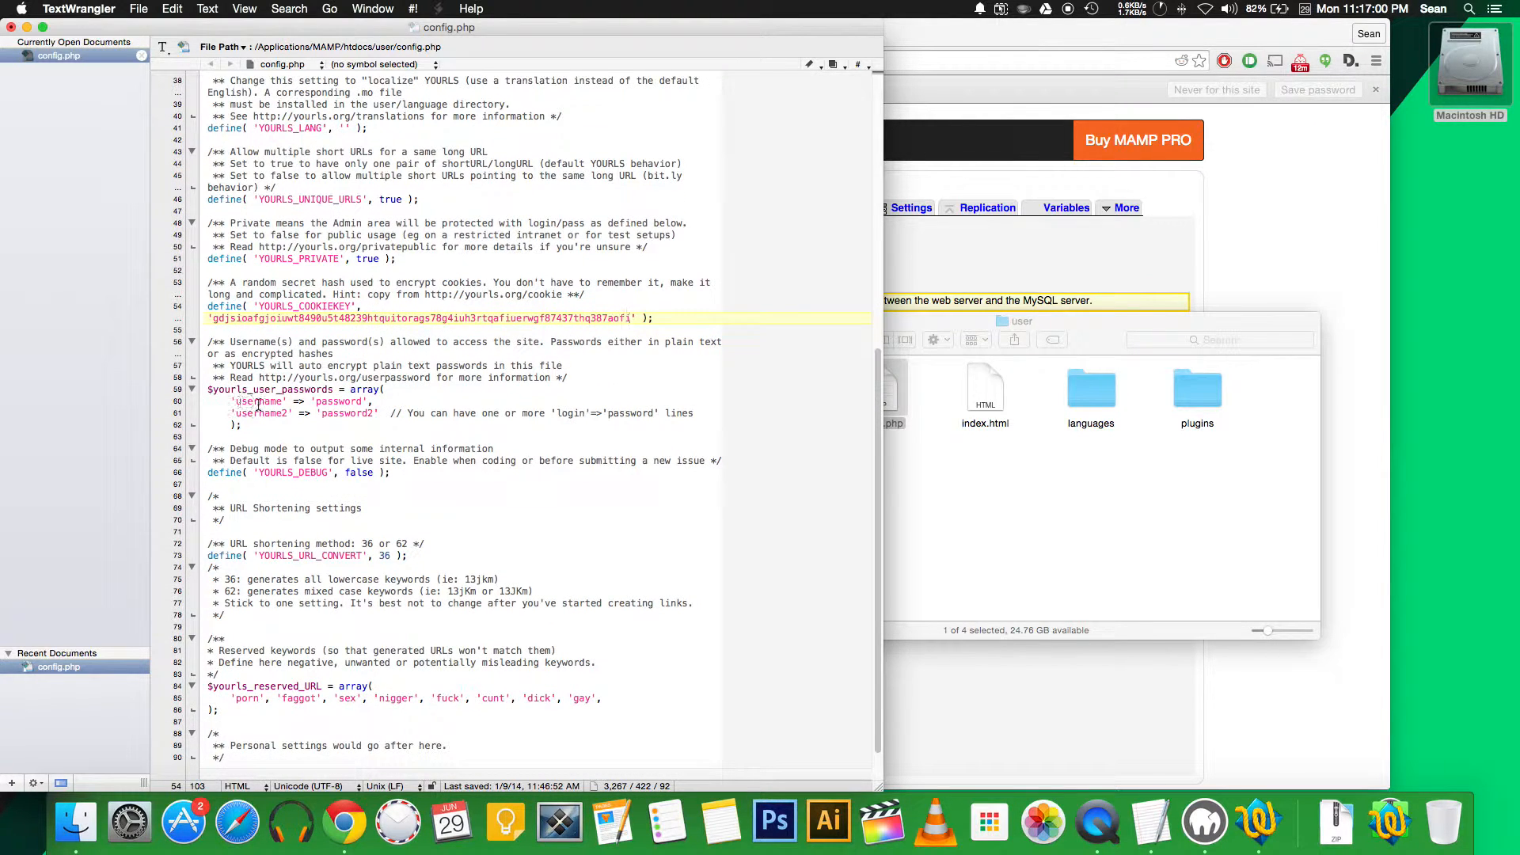
pyautogui.moveTo(230, 412); pyautogui.dragTo(720, 409)
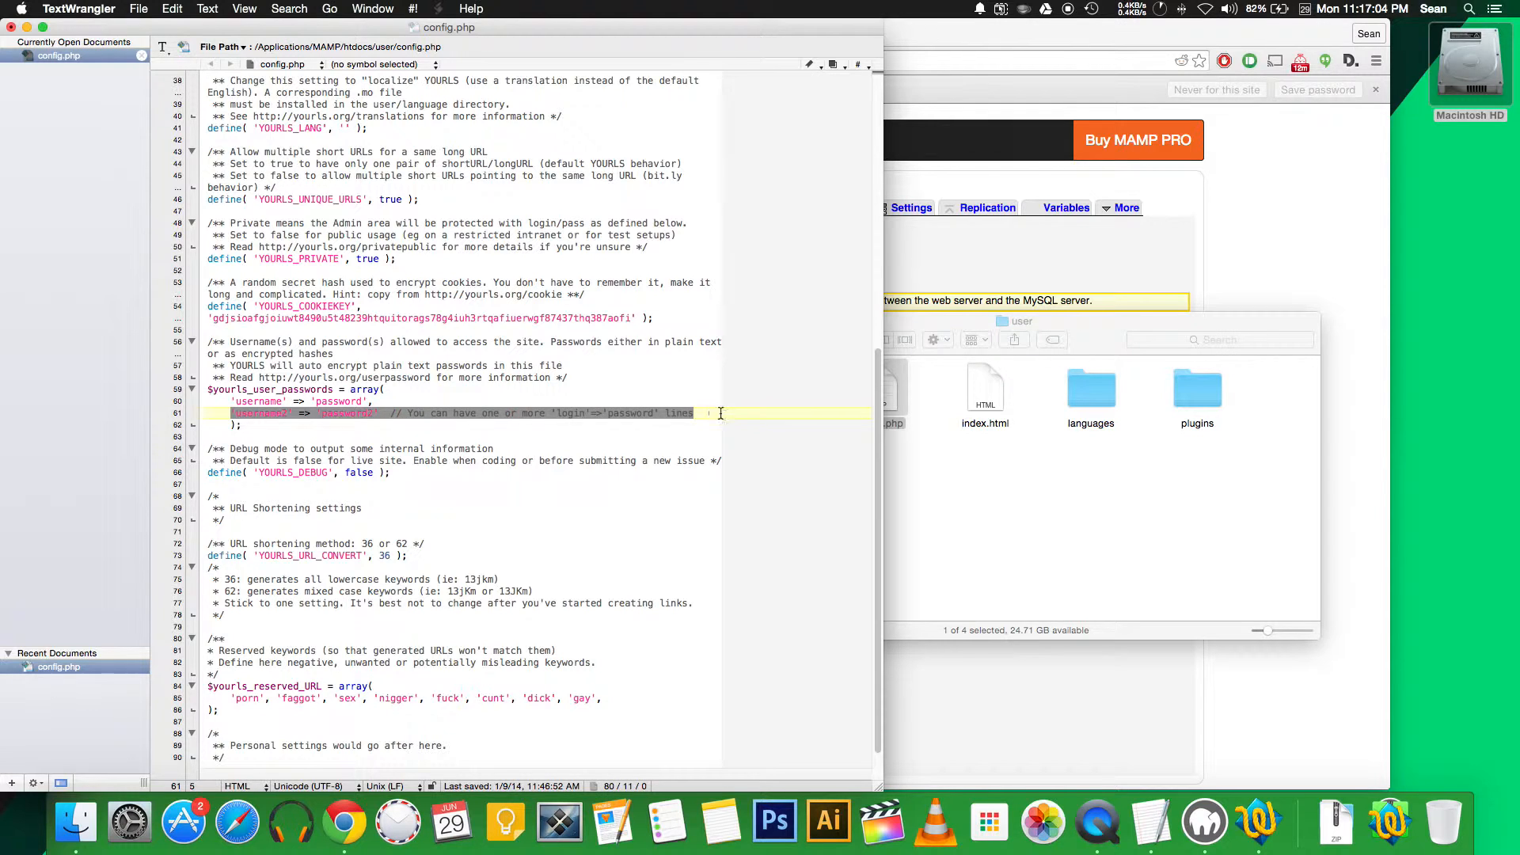
pyautogui.press('BackSpace')
pyautogui.press('BackSpace')
pyautogui.press('BackSpace')
pyautogui.doubleClick(259, 402)
pyautogui.write('admin')
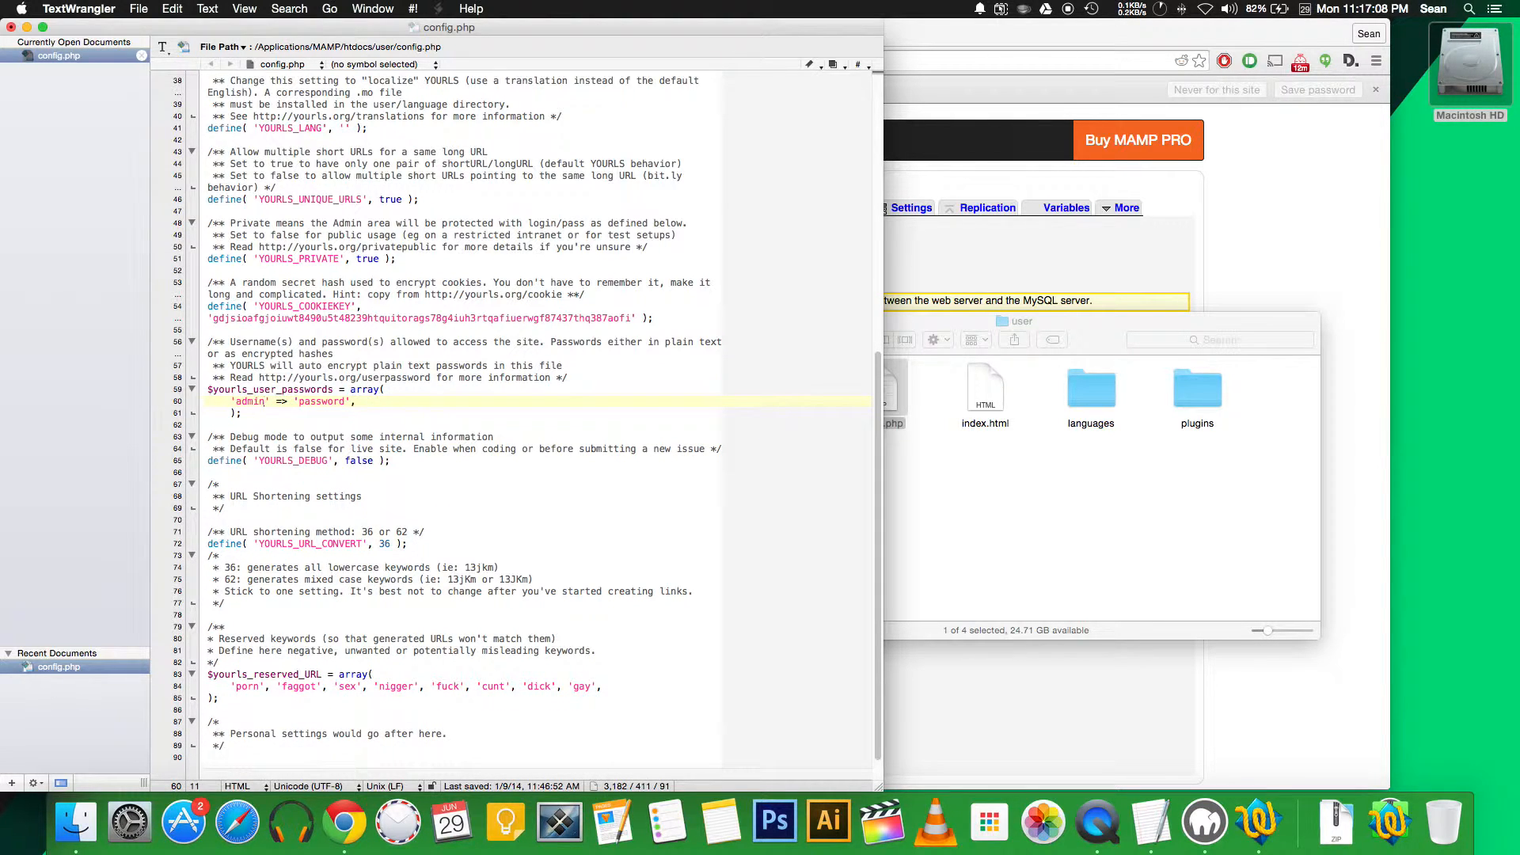
pyautogui.doubleClick(320, 402)
pyautogui.scroll(-1, 322, 514)
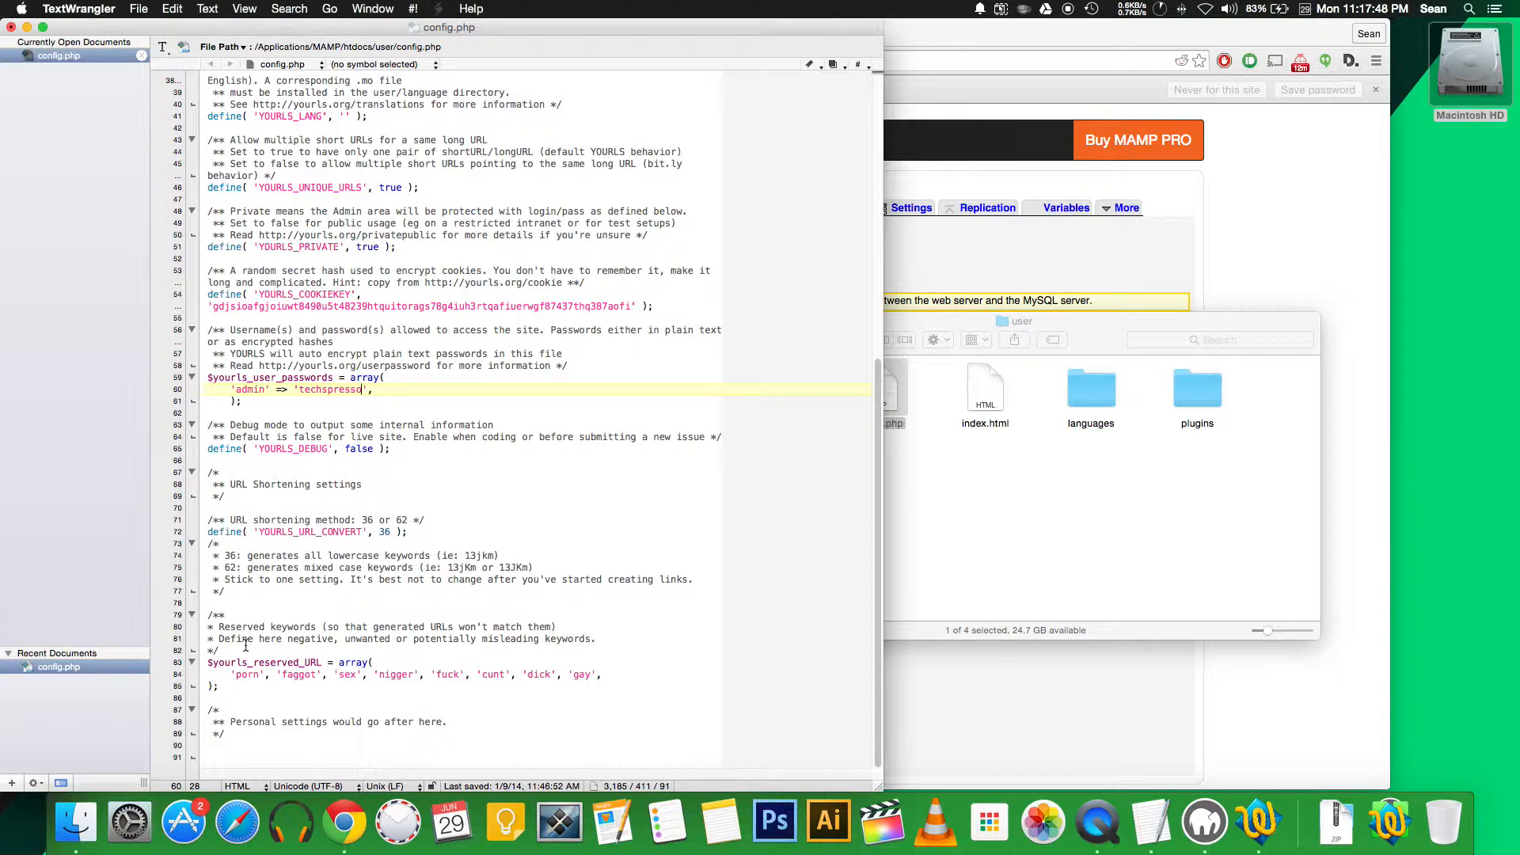
pyautogui.press('super+s')
# Close TextWrangler, load localhost:8888/admin in the browser, and run Install YOURLS
pyautogui.click(11, 27)
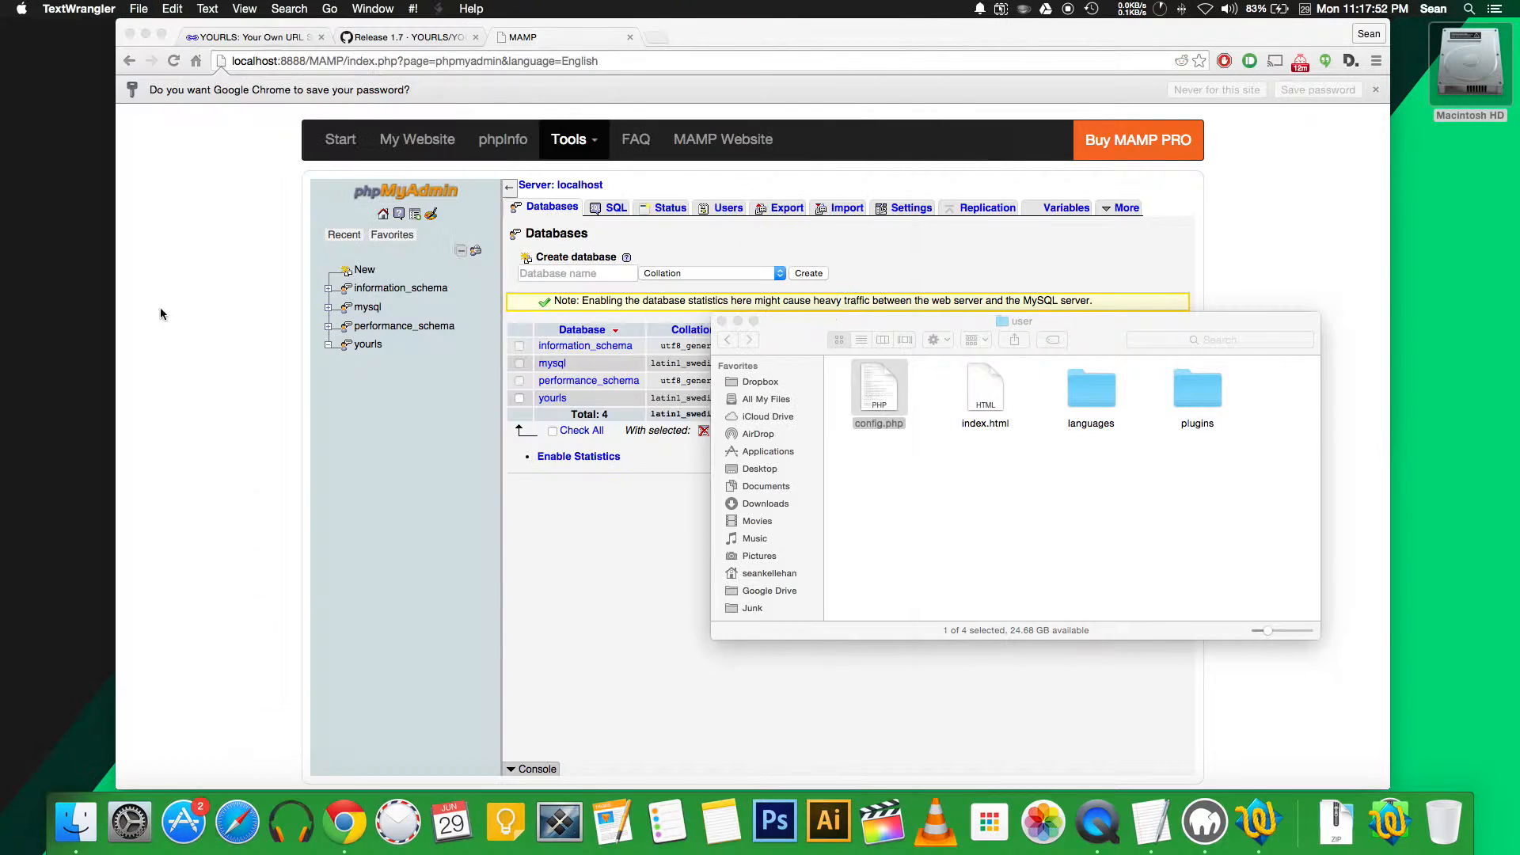
pyautogui.click(221, 364)
pyautogui.moveTo(871, 61); pyautogui.dragTo(309, 59)
pyautogui.write('admin')
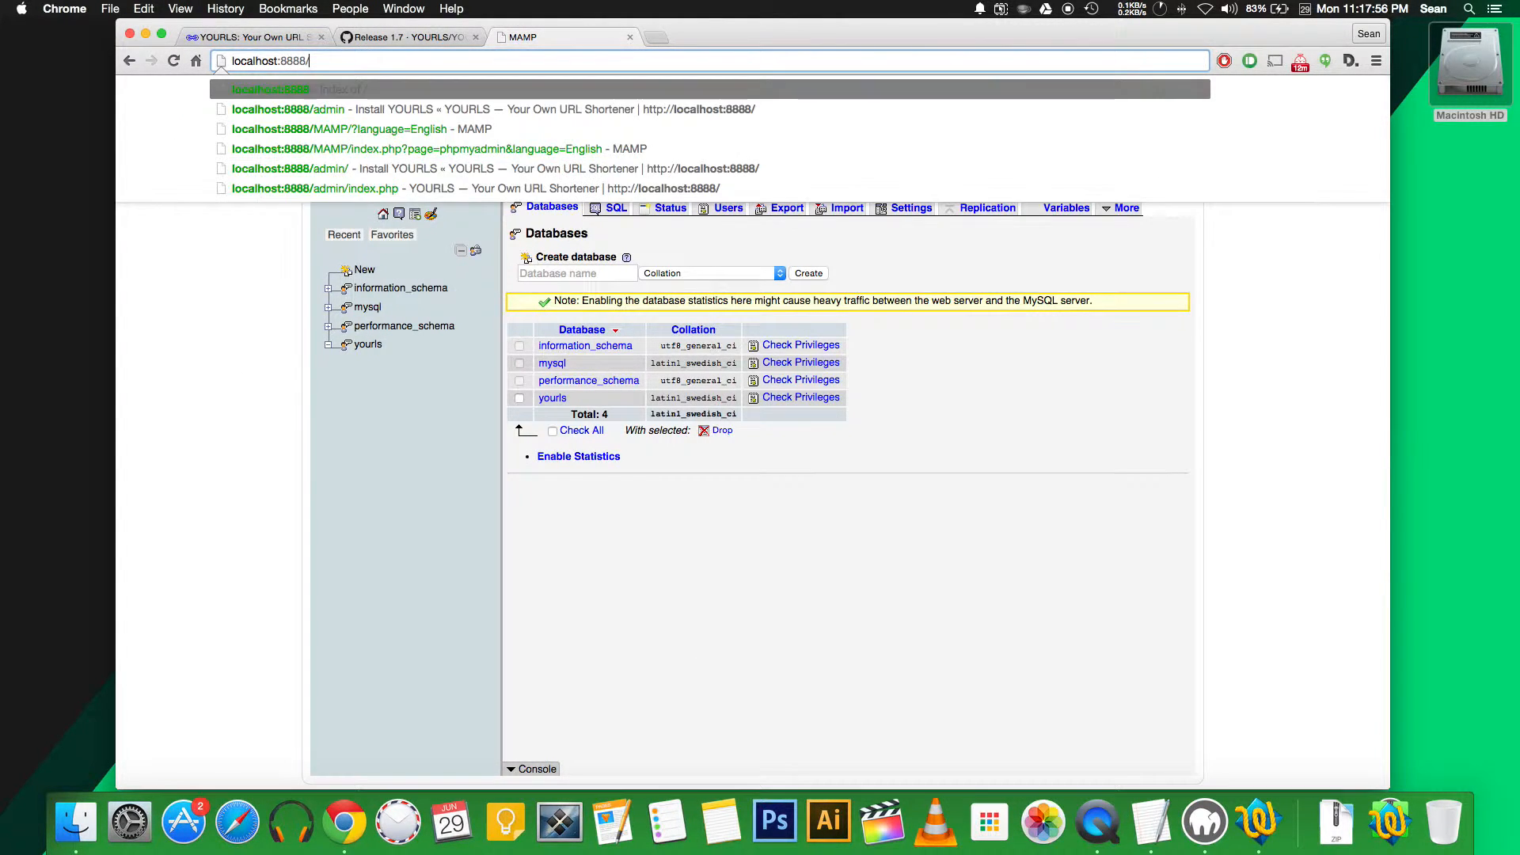
pyautogui.press('Return')
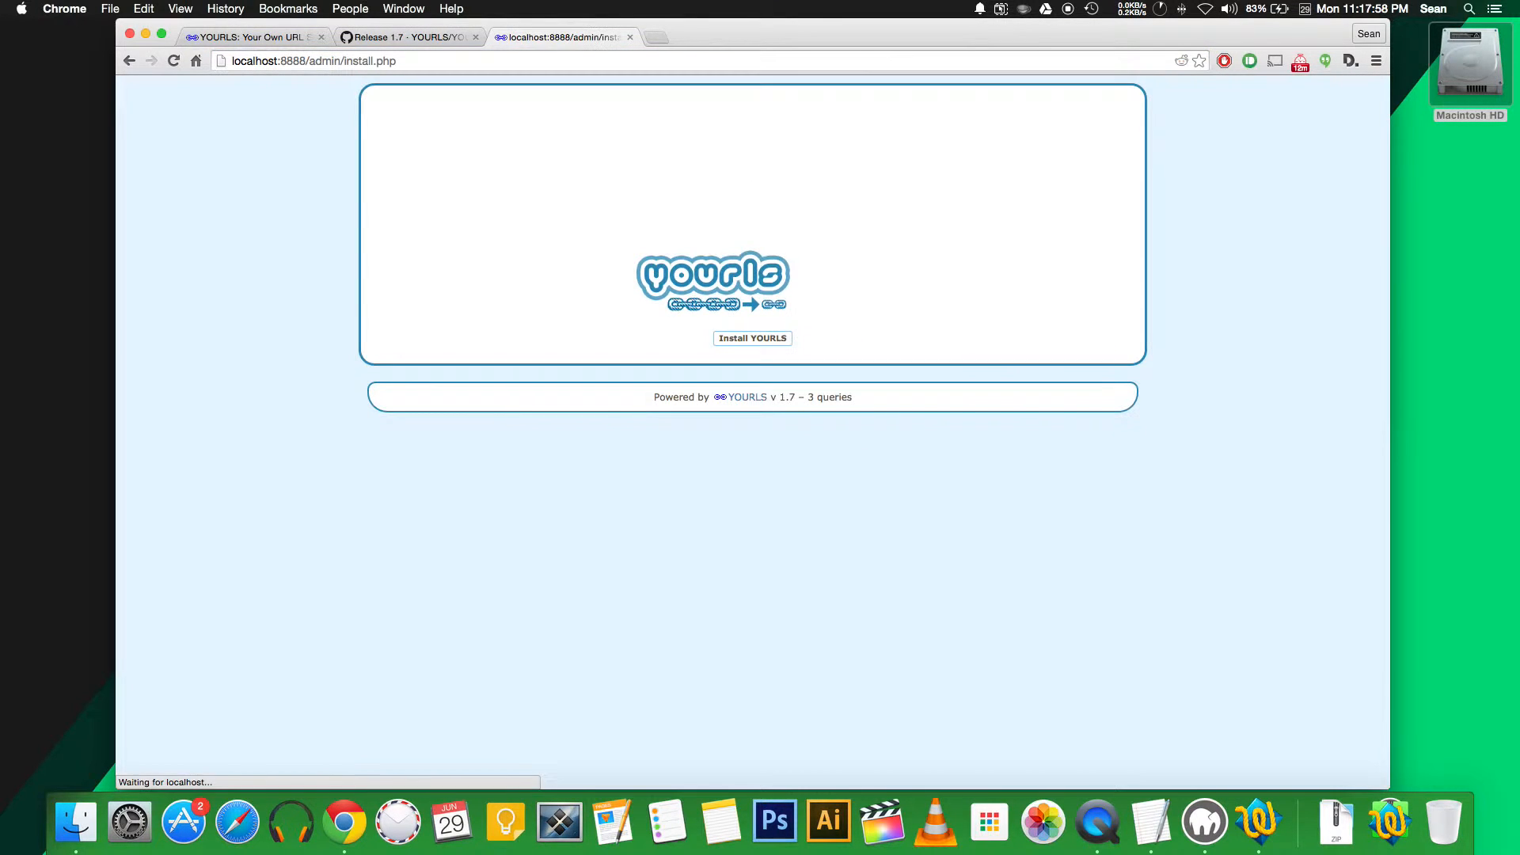
pyautogui.click(747, 347)
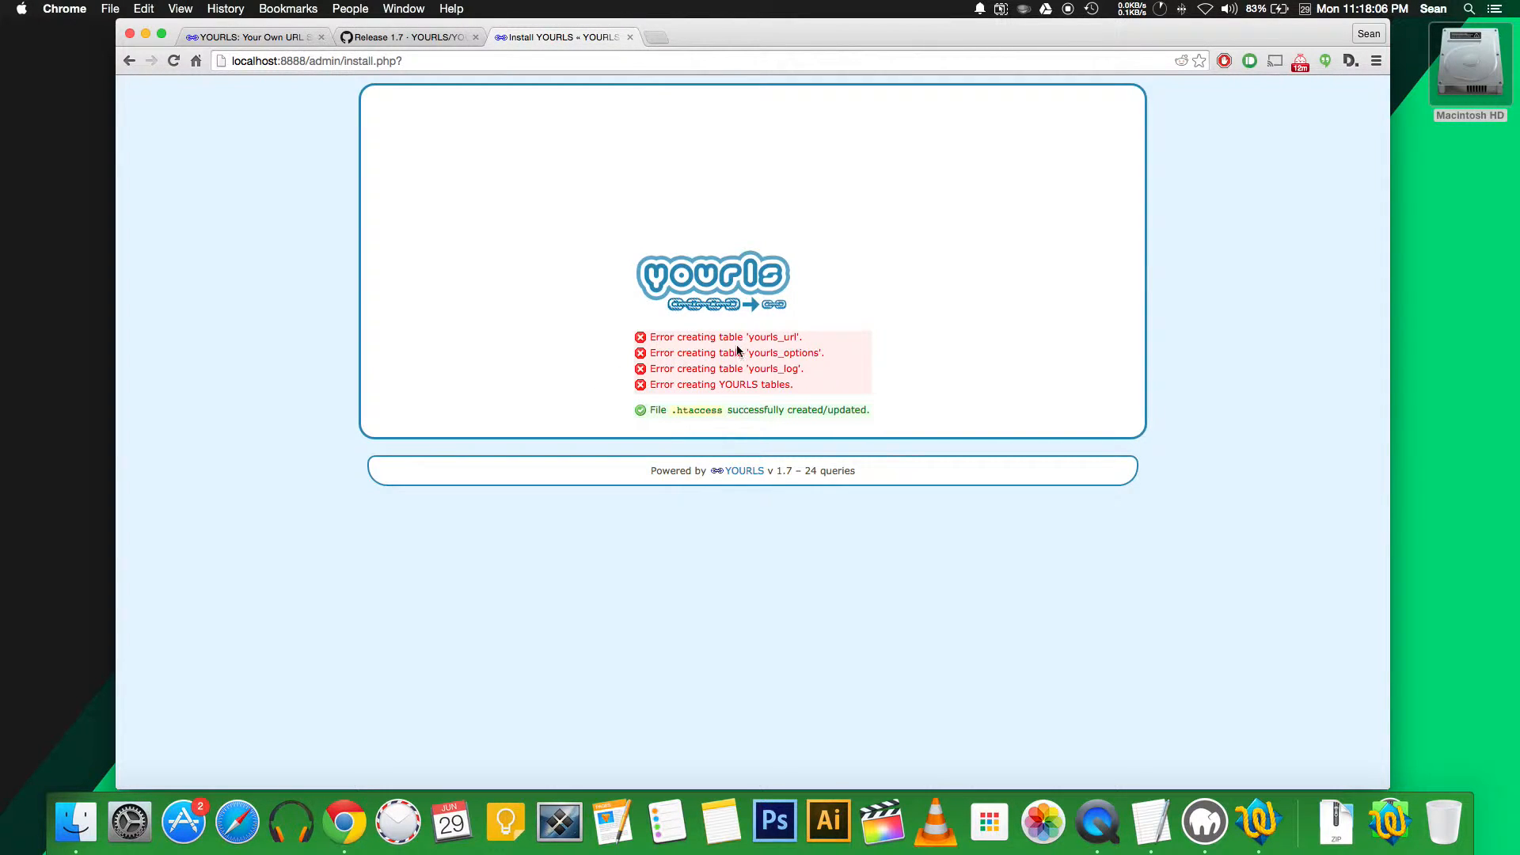
pyautogui.click(1217, 816)
# Check in phpMyAdmin that the yourls database contains yourls_log, yourls_options and yourls_url tables
pyautogui.click(1164, 286)
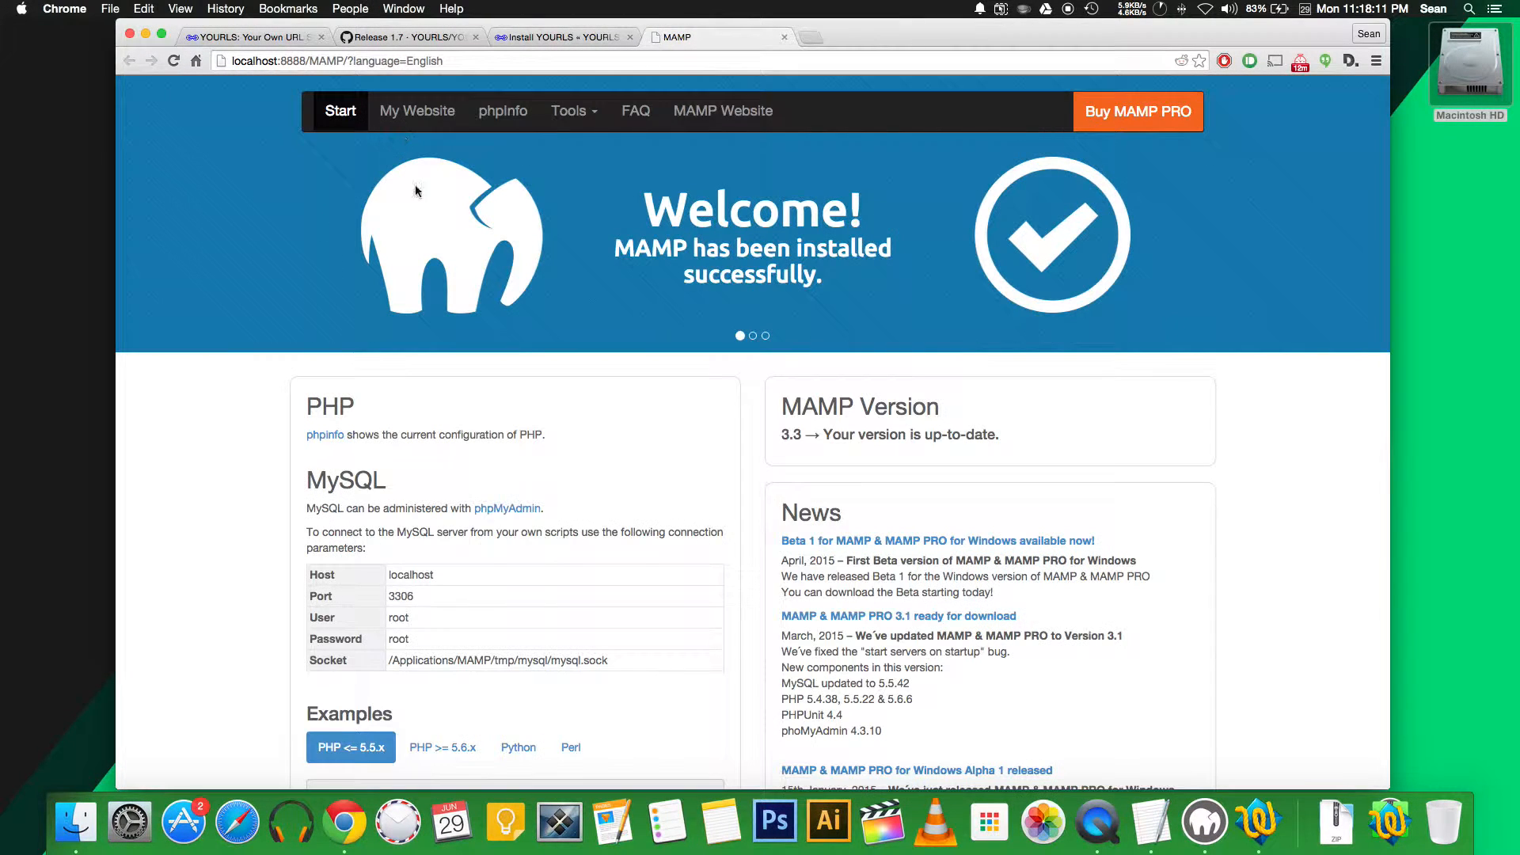
pyautogui.click(506, 508)
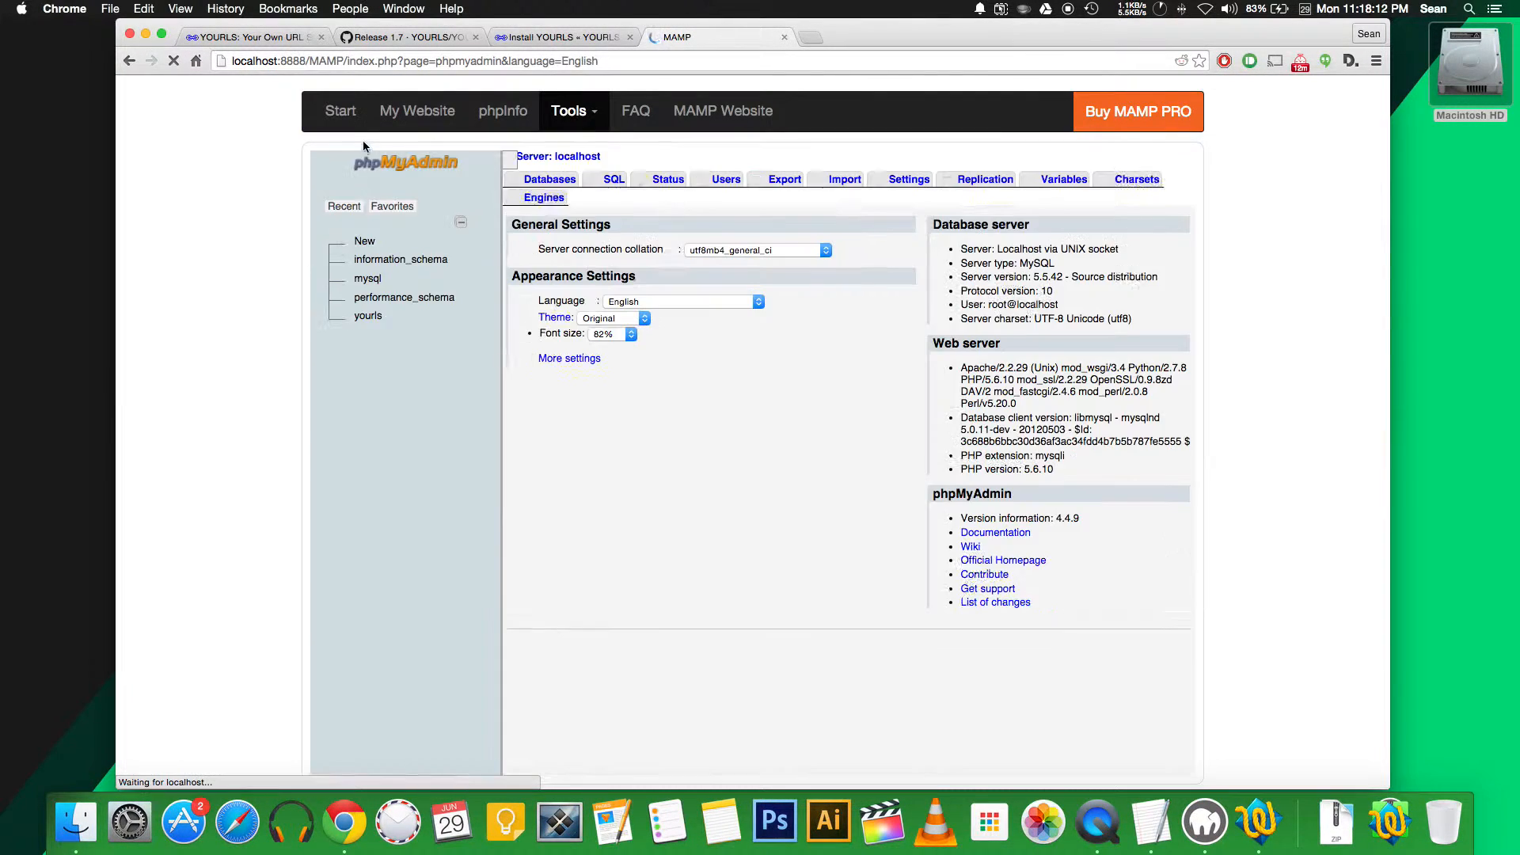
pyautogui.click(546, 181)
pyautogui.click(562, 312)
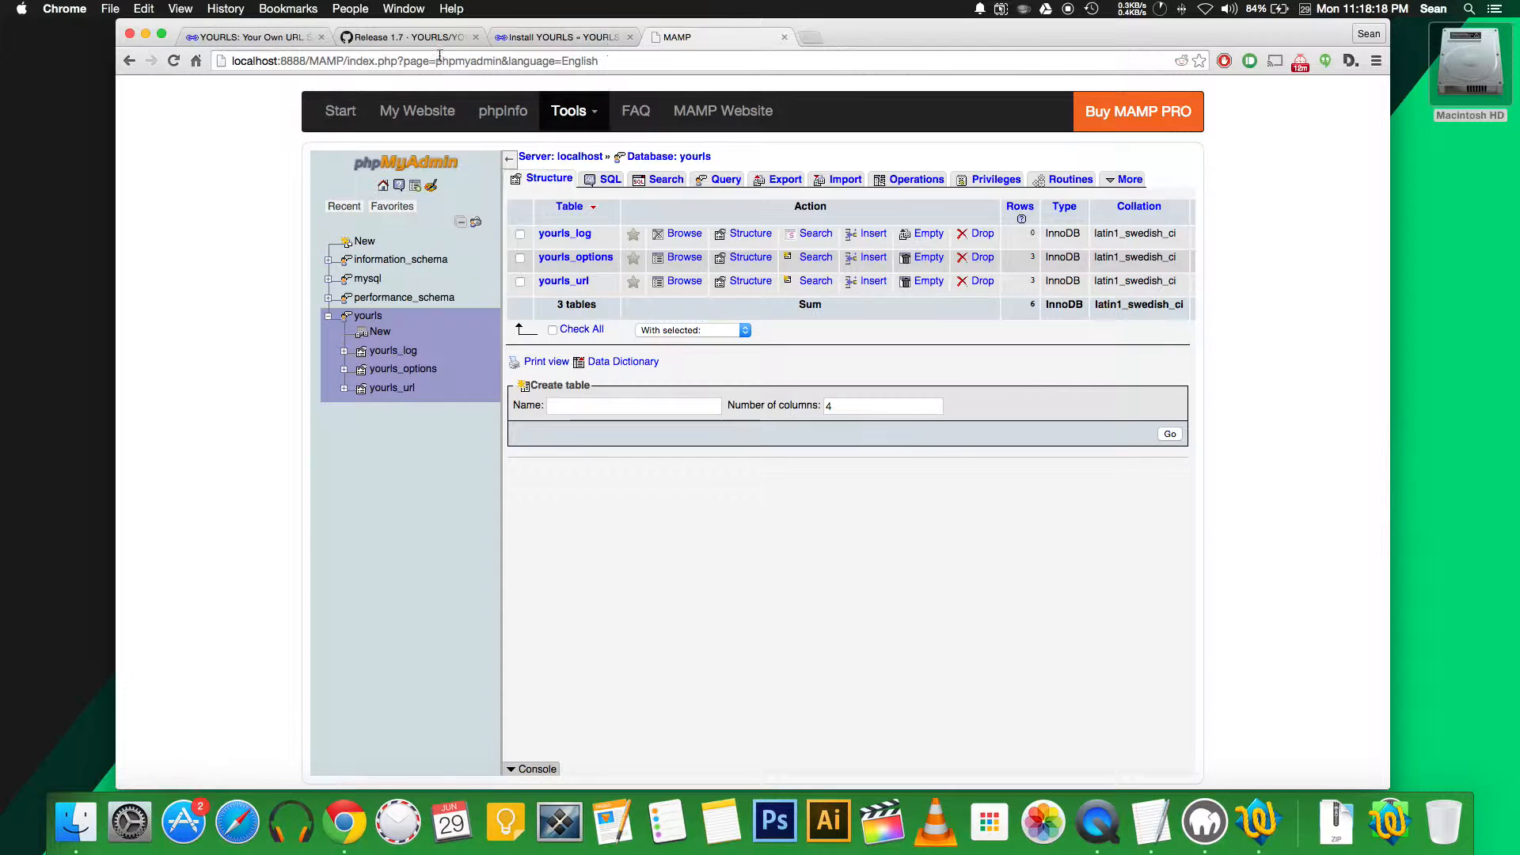
# Return to the YOURLS install page and place the caret in its address
pyautogui.click(544, 44)
pyautogui.click(439, 62)
pyautogui.click(439, 62)
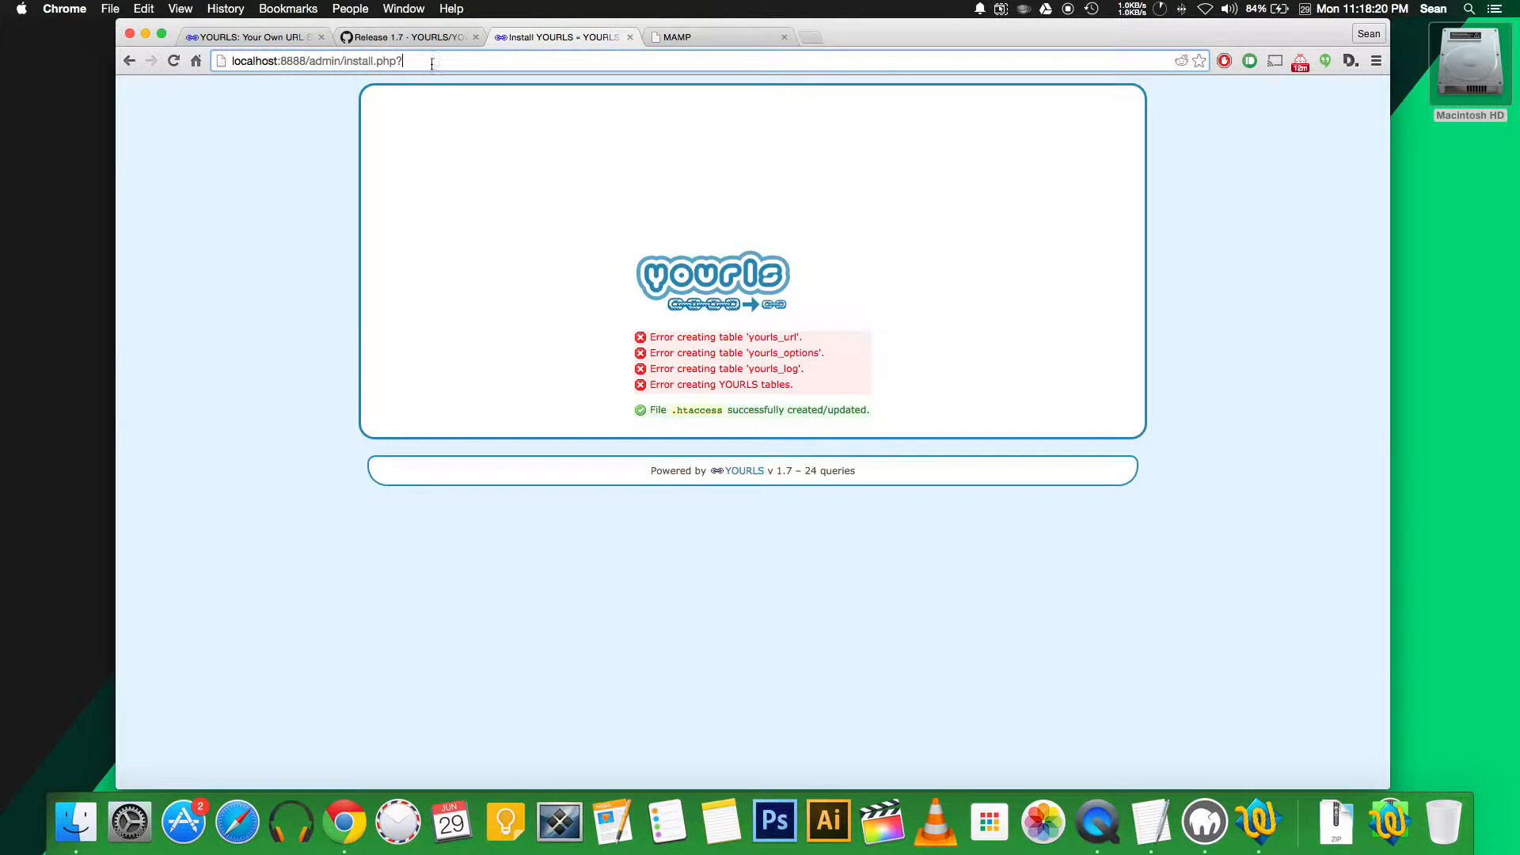
# Strip install.php from the URL to reach the admin login and enter username admin
pyautogui.moveTo(472, 62); pyautogui.dragTo(343, 61)
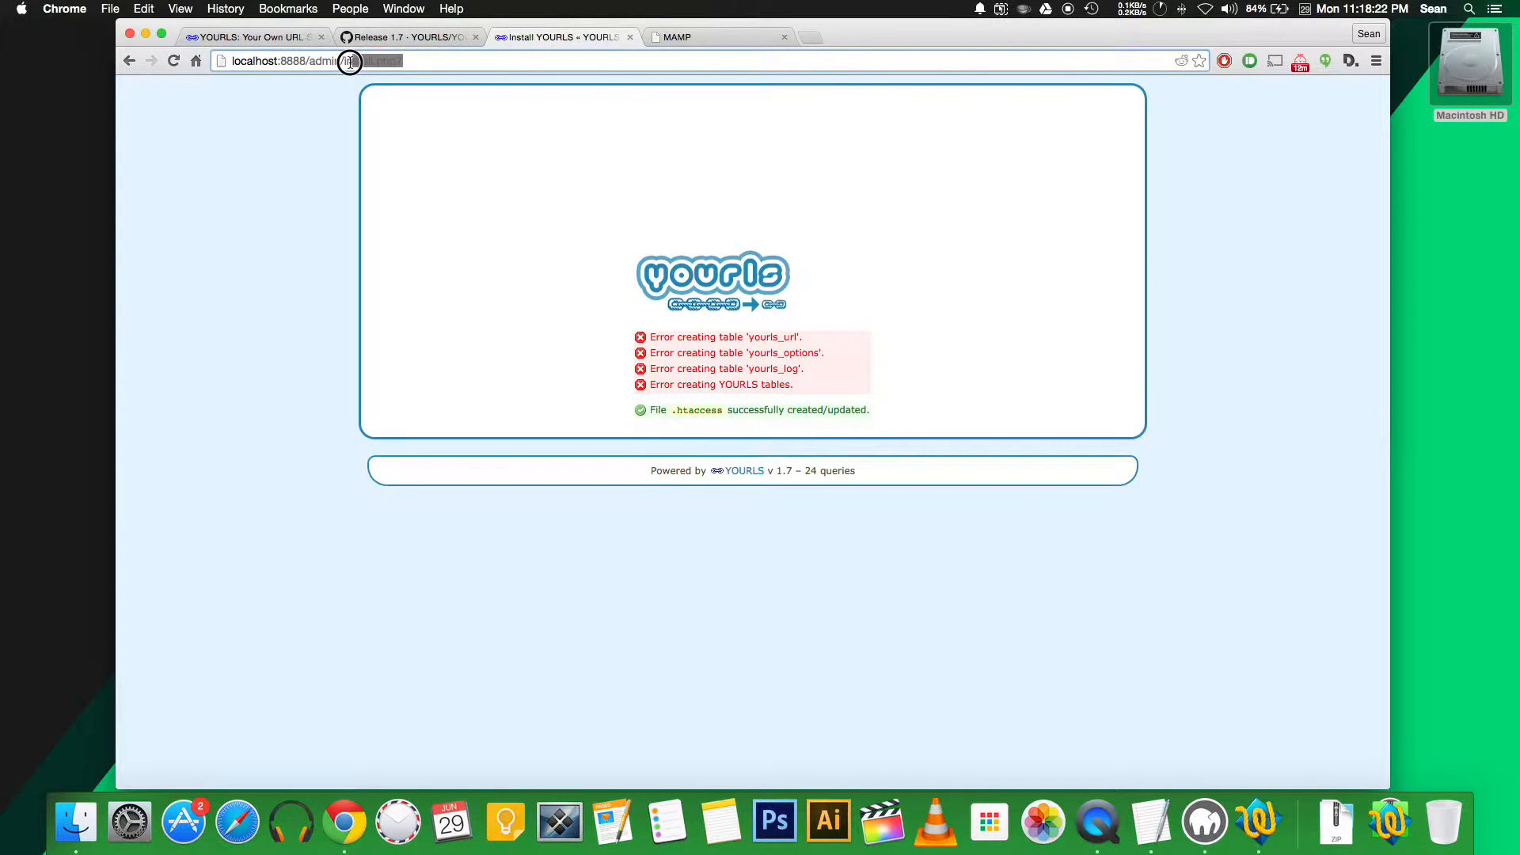
pyautogui.press('BackSpace')
pyautogui.press('Return')
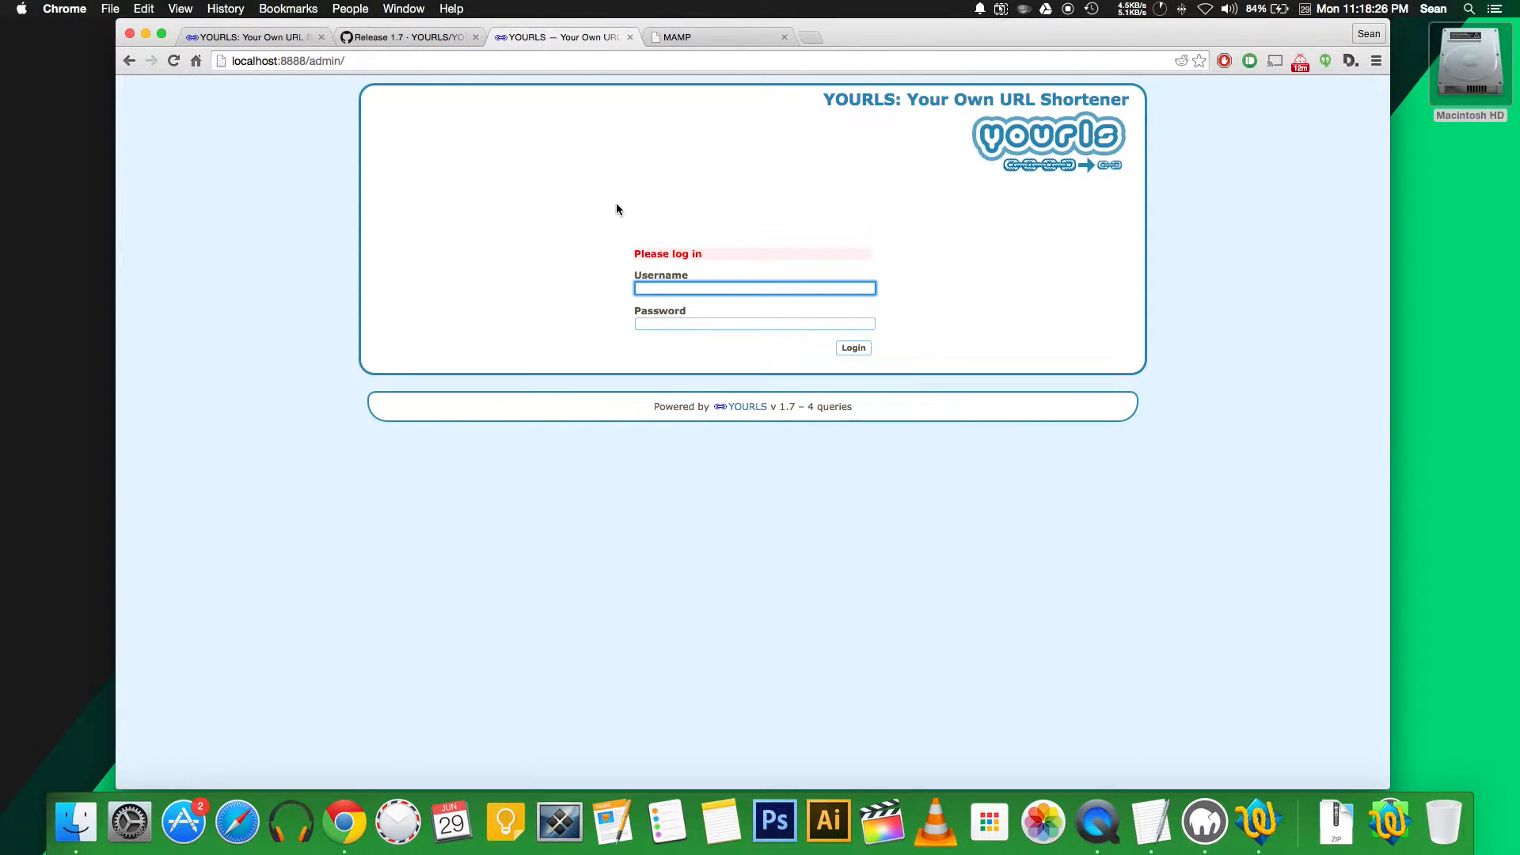
pyautogui.write('admin')
pyautogui.press('Tab')
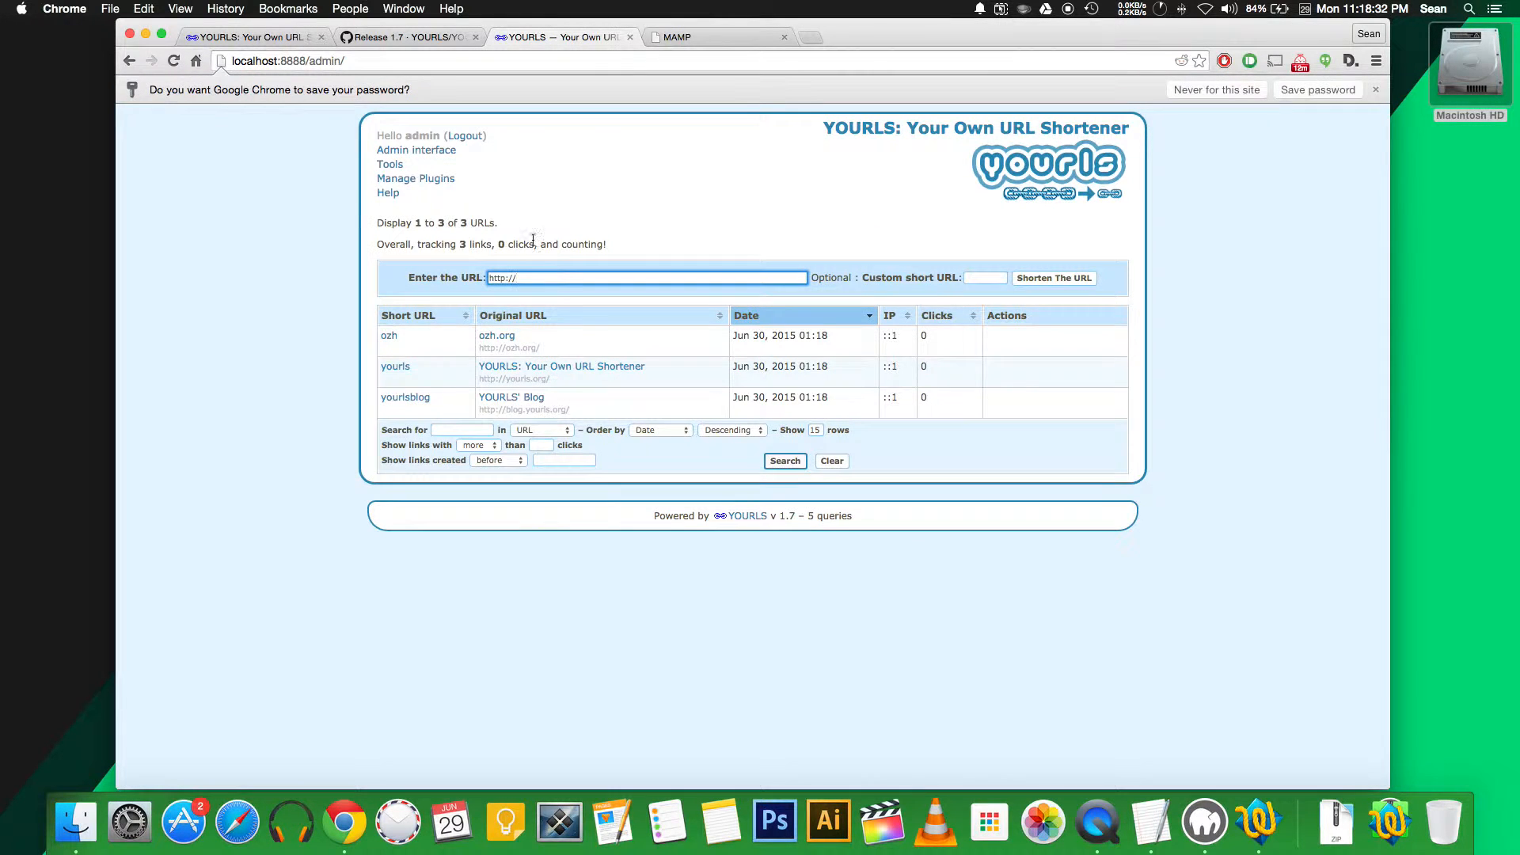
pyautogui.click(1378, 91)
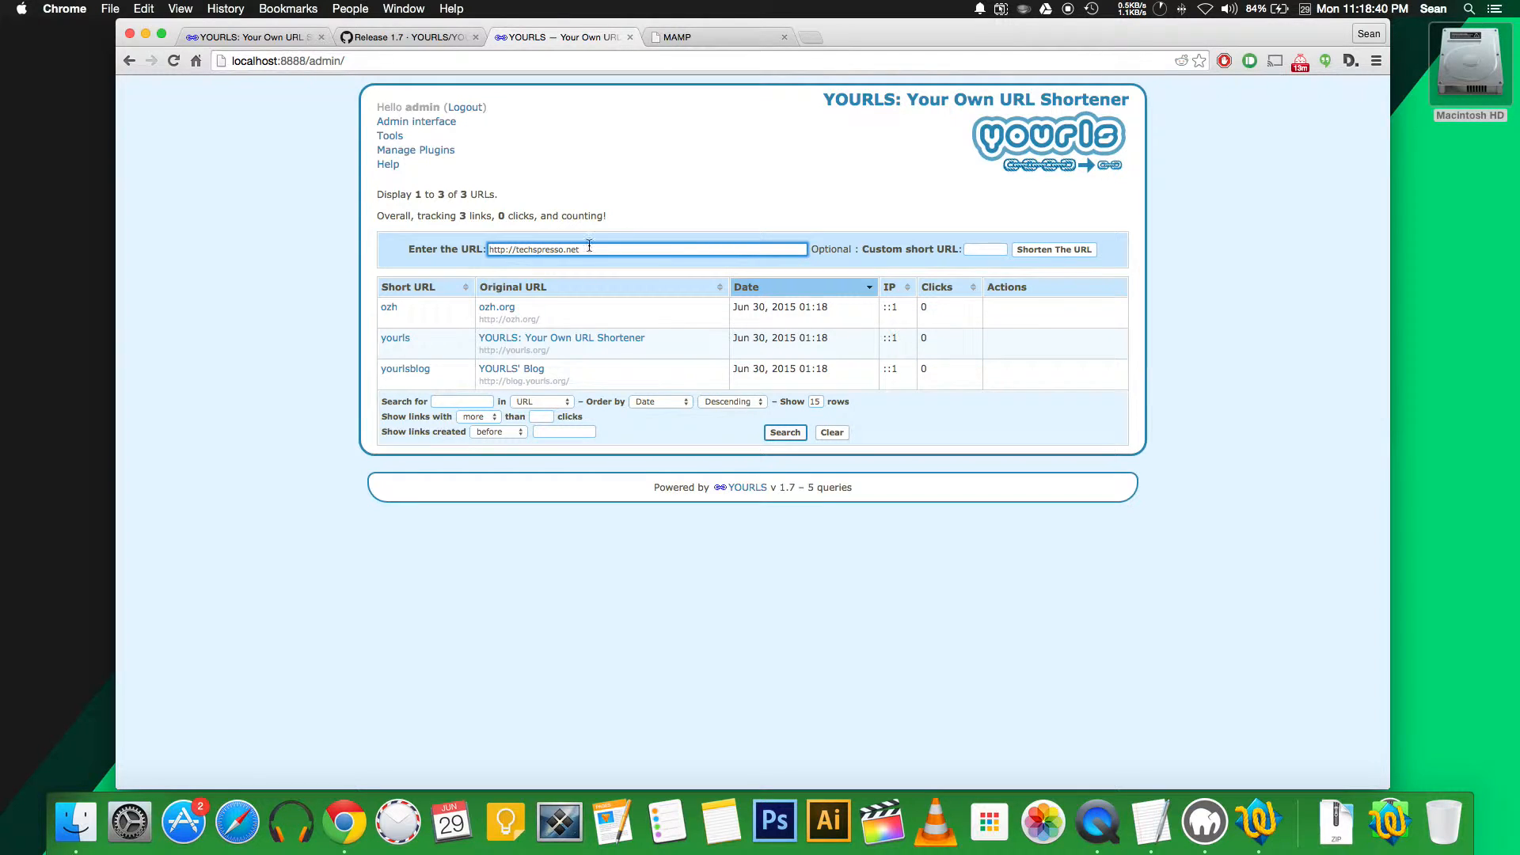
pyautogui.click(976, 252)
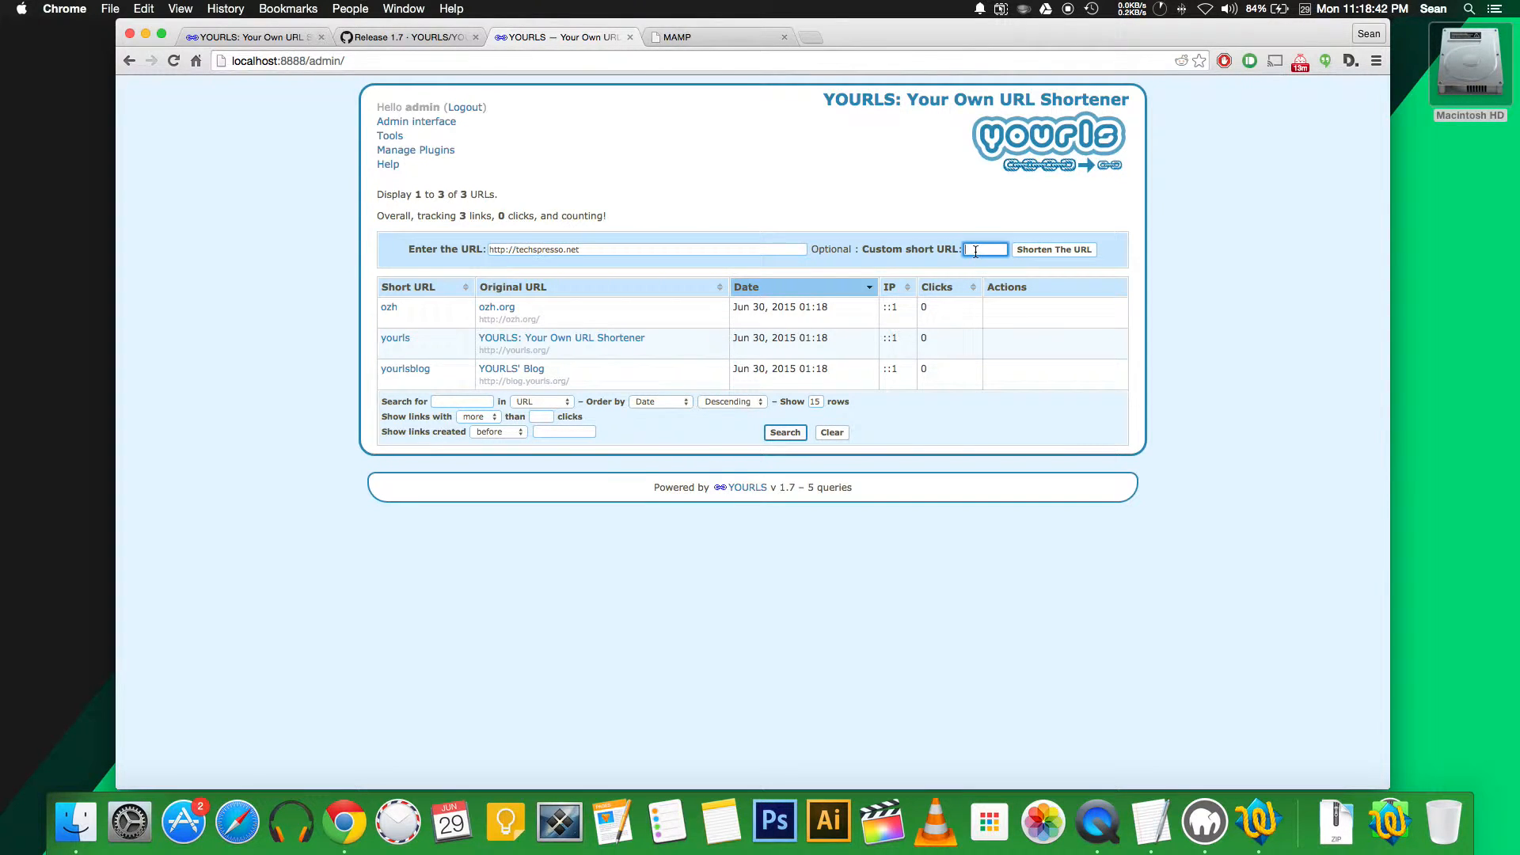
pyautogui.click(1046, 251)
# Test short link 1's redirect and confirm its stats page records 1 hit
pyautogui.moveTo(377, 430)
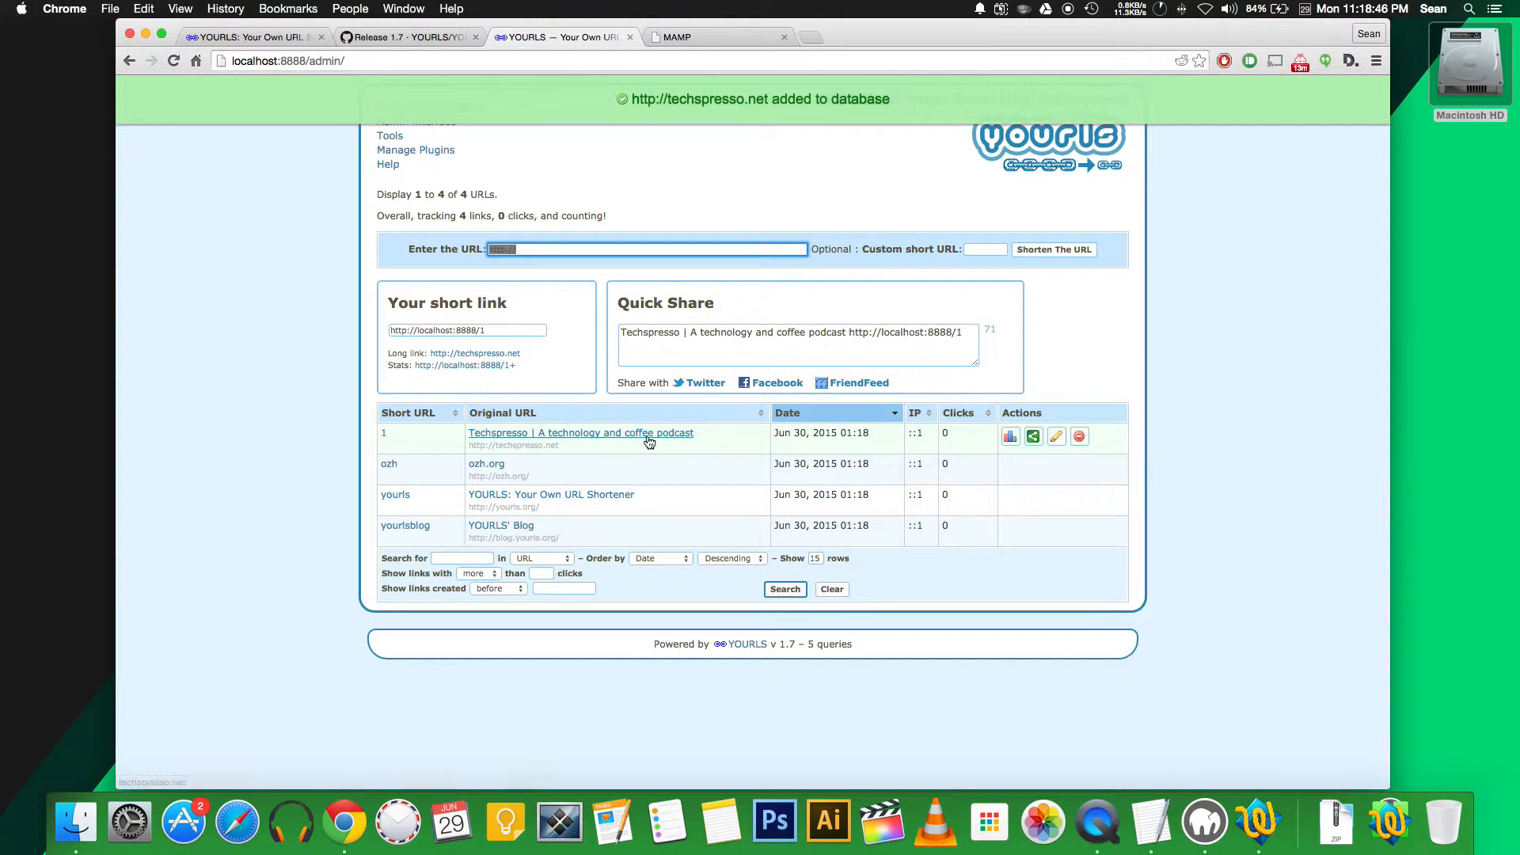
pyautogui.click(1012, 438)
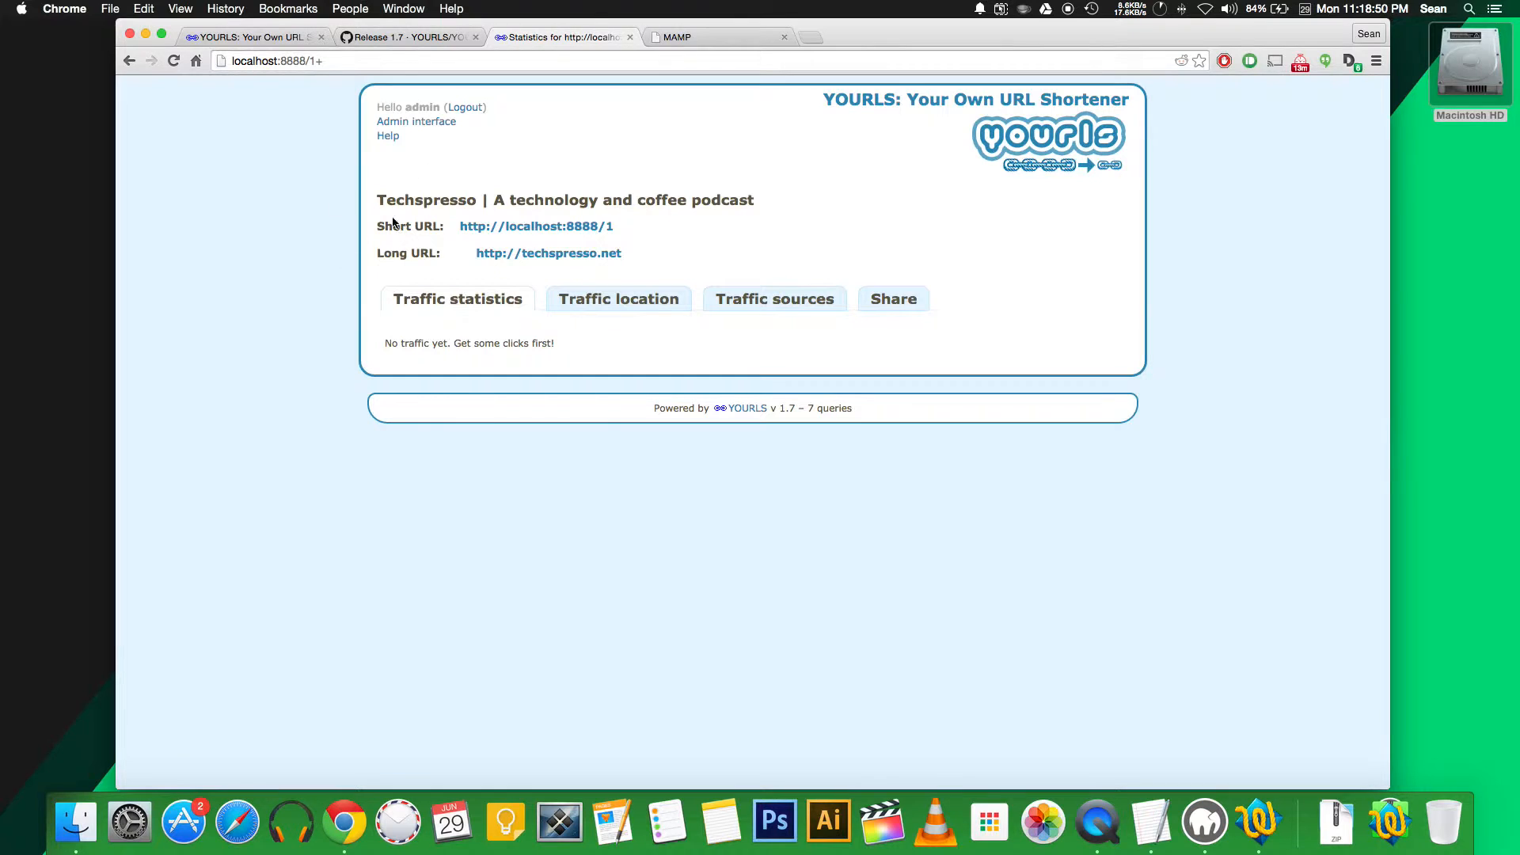
pyautogui.click(128, 61)
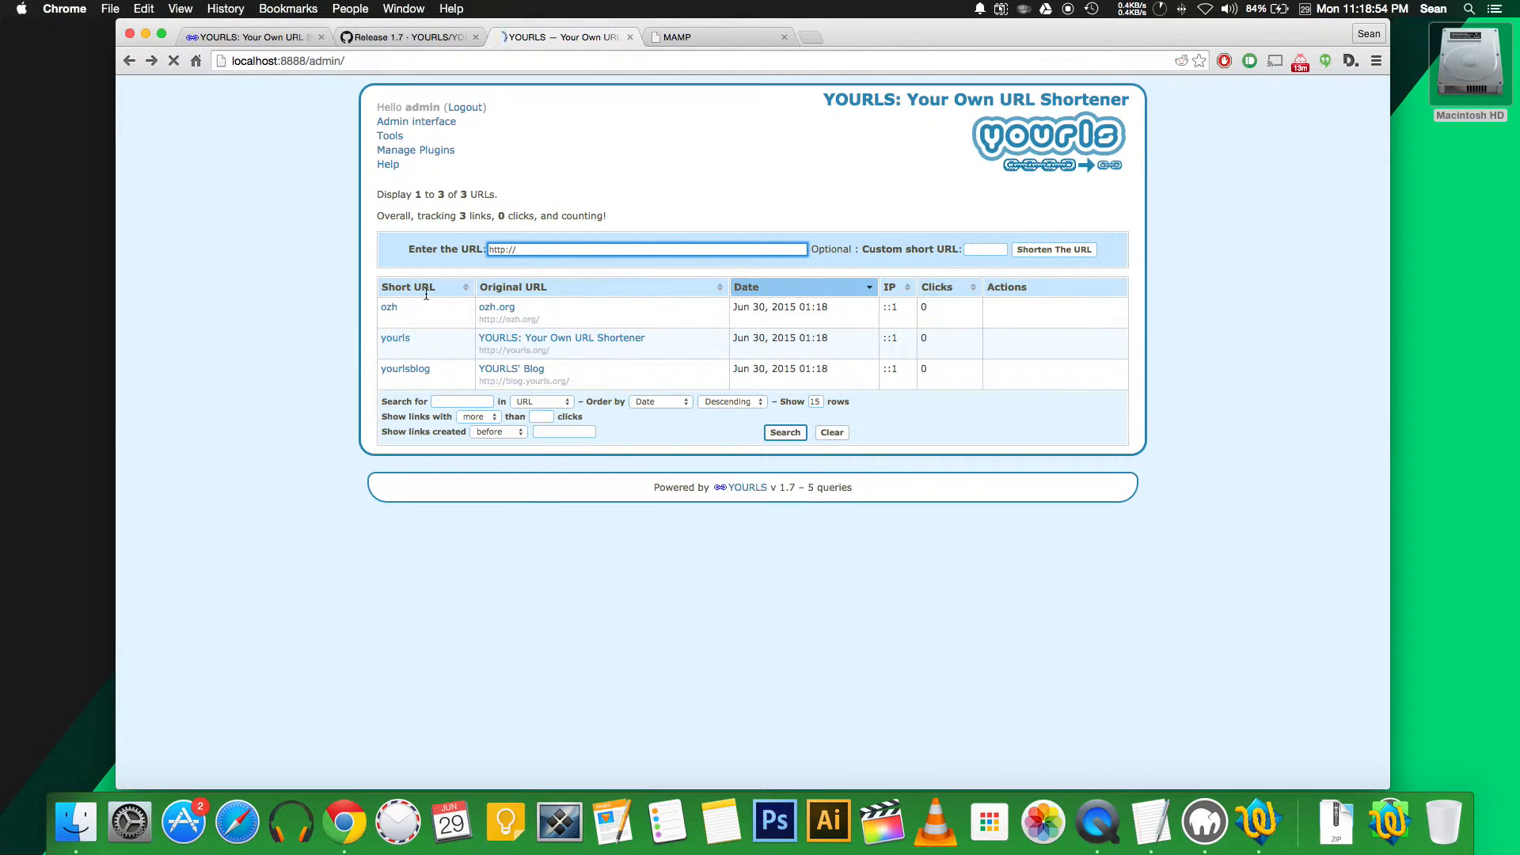
pyautogui.click(384, 306)
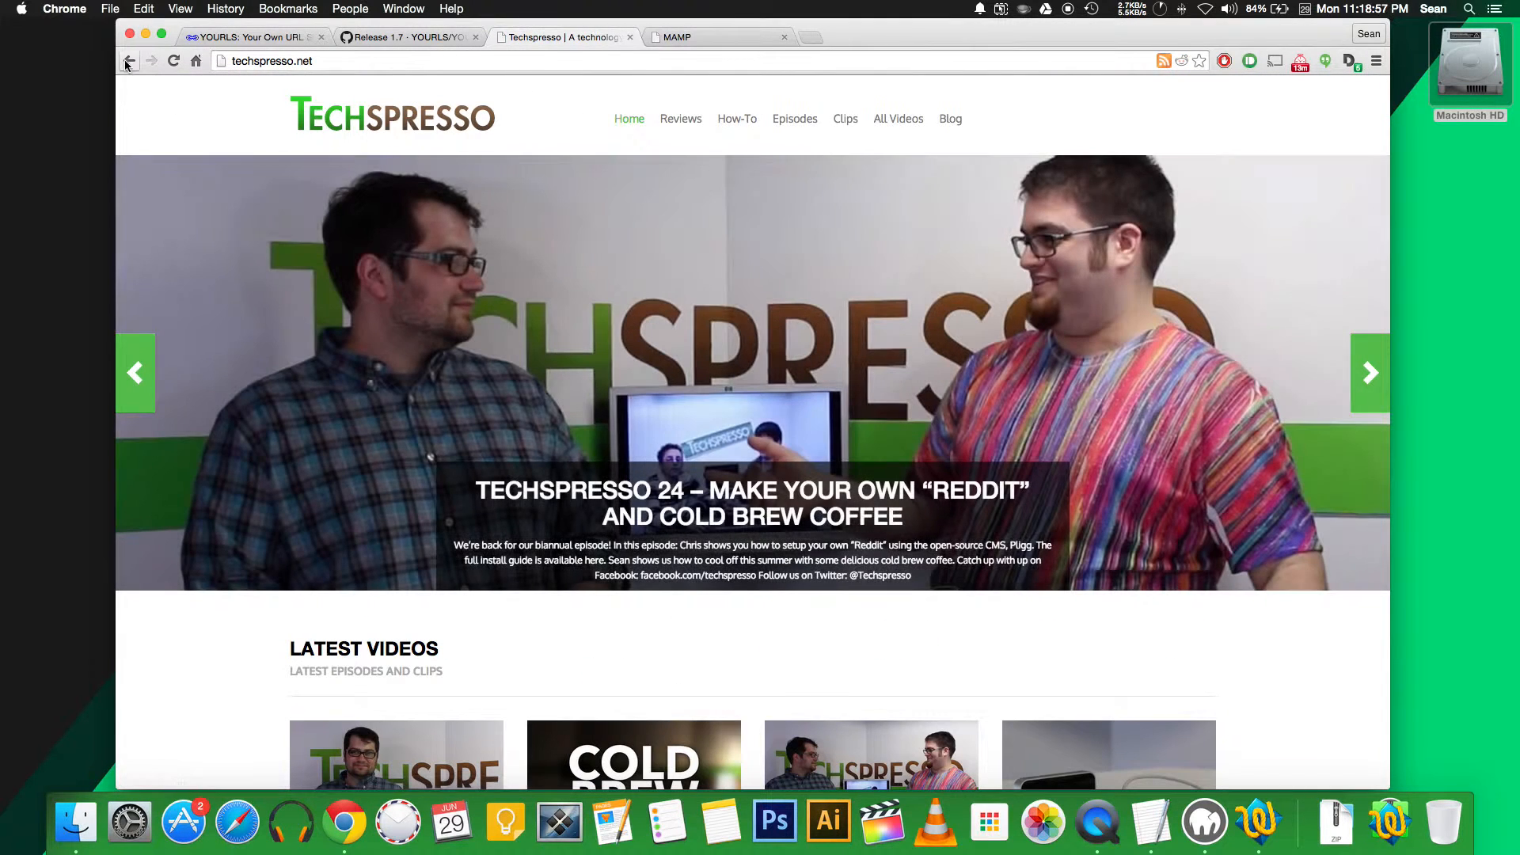
pyautogui.click(129, 61)
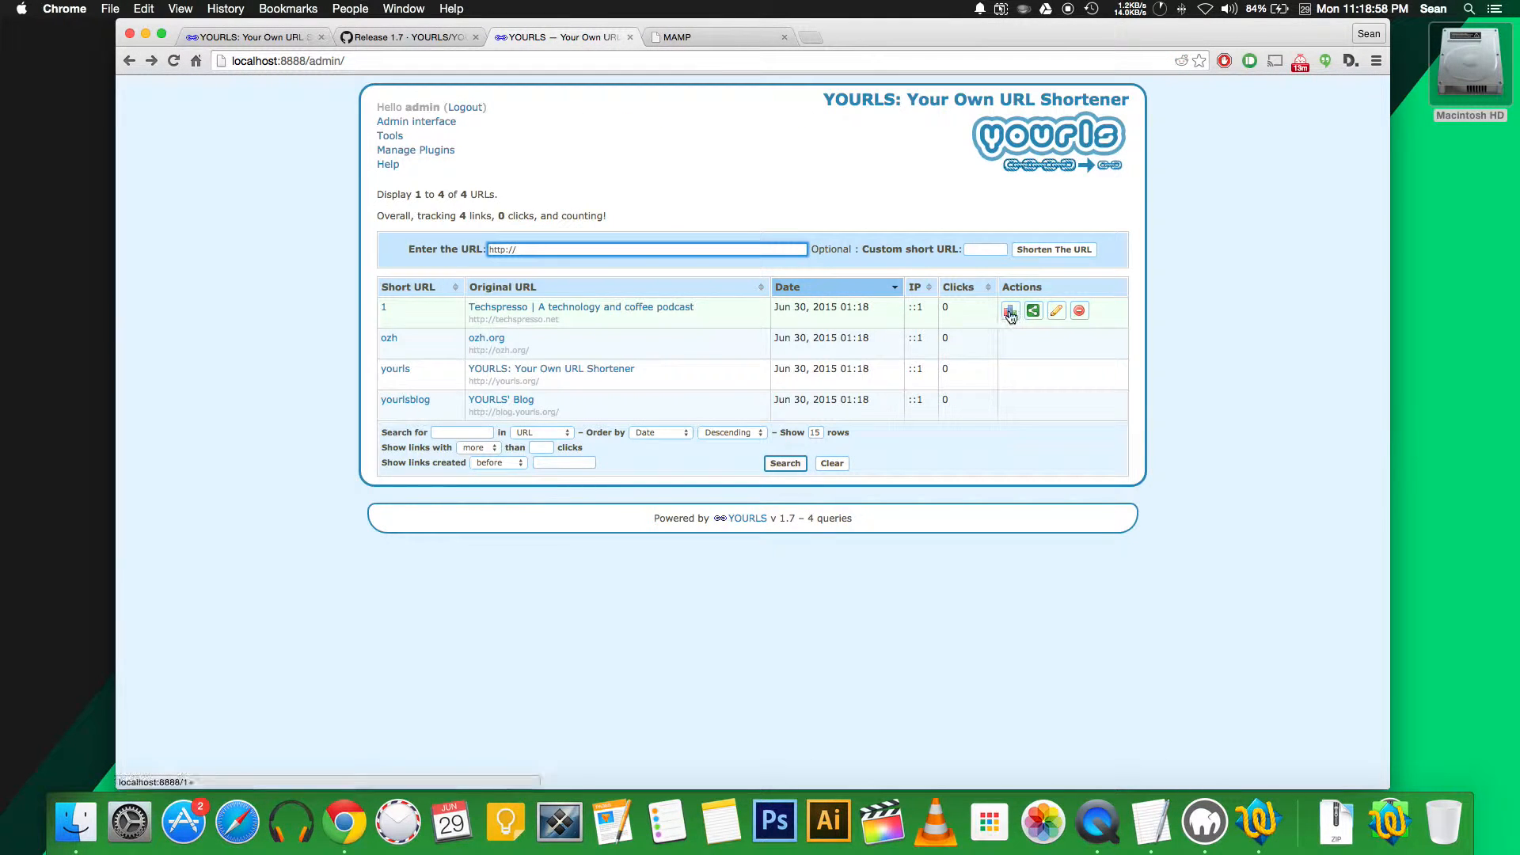
pyautogui.click(1012, 314)
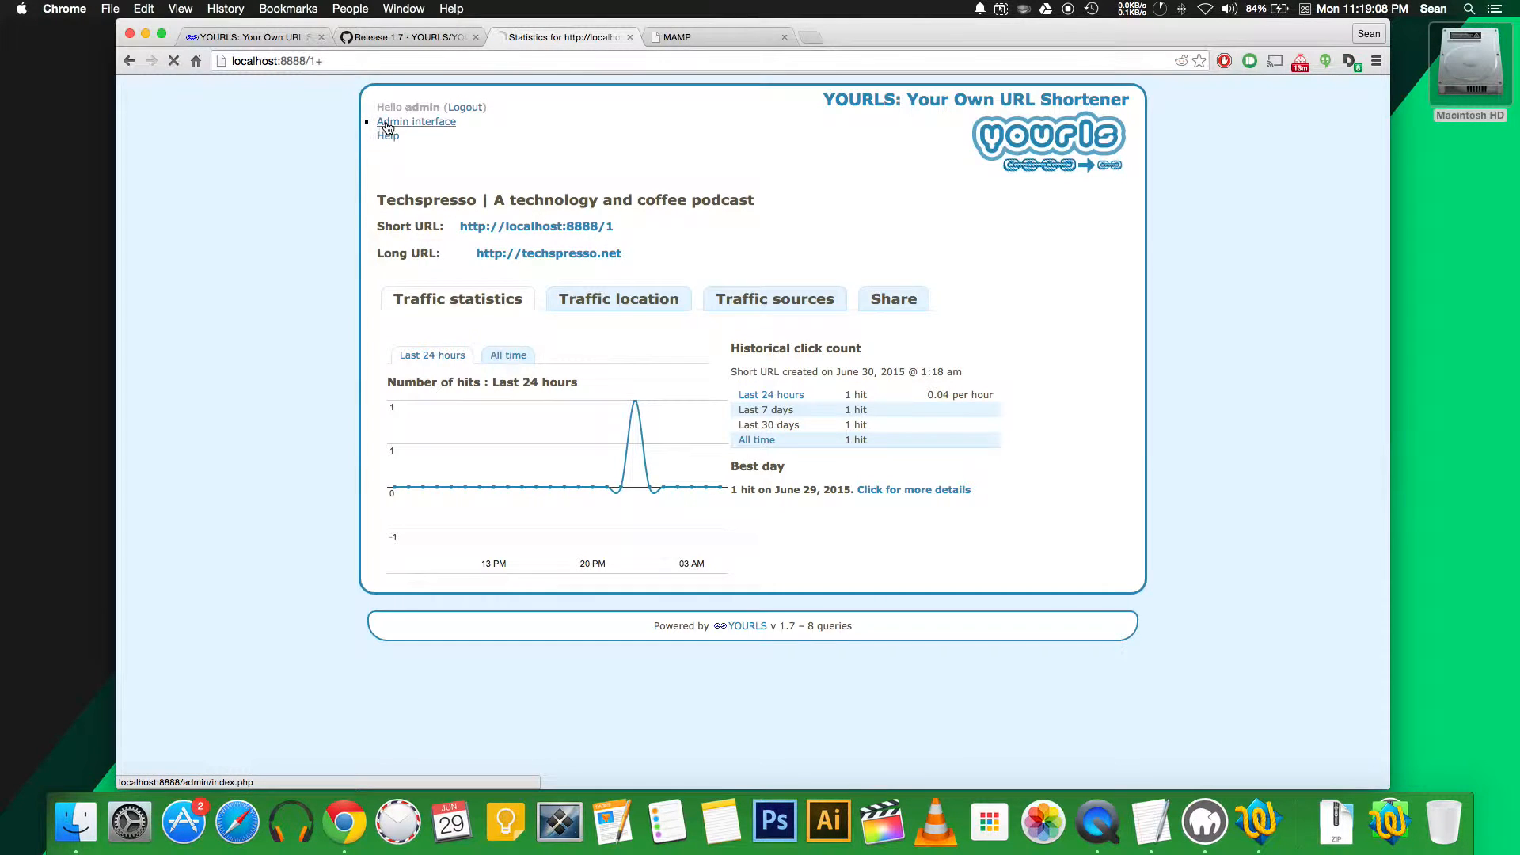
pyautogui.click(396, 124)
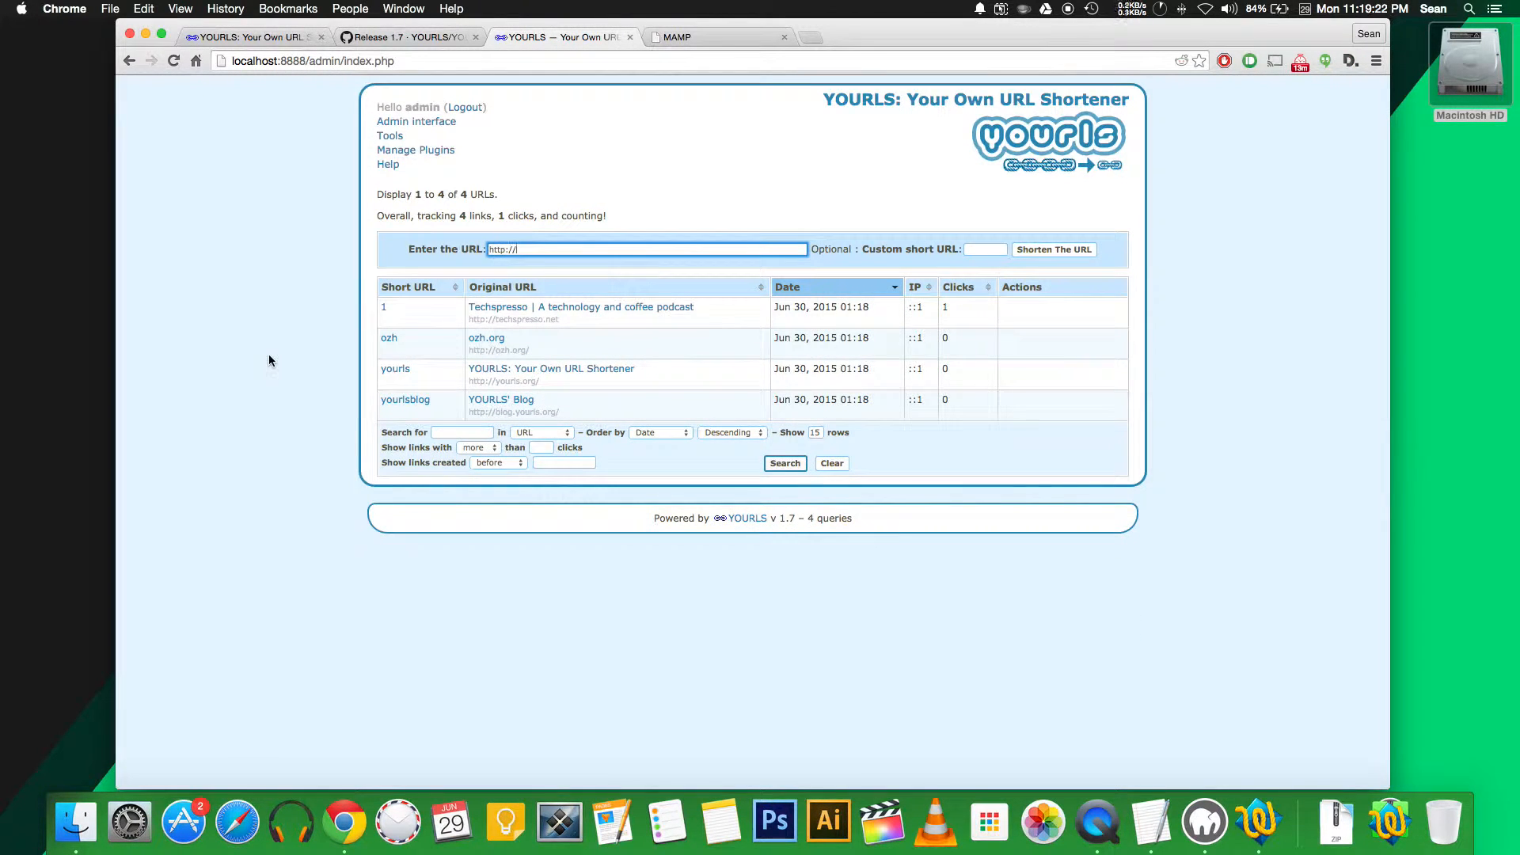
# Always show Chrome's bookmarks bar and add the Tools page's Shorten bookmarklet to it
pyautogui.click(390, 137)
pyautogui.moveTo(509, 479); pyautogui.dragTo(522, 443)
pyautogui.click(270, 8)
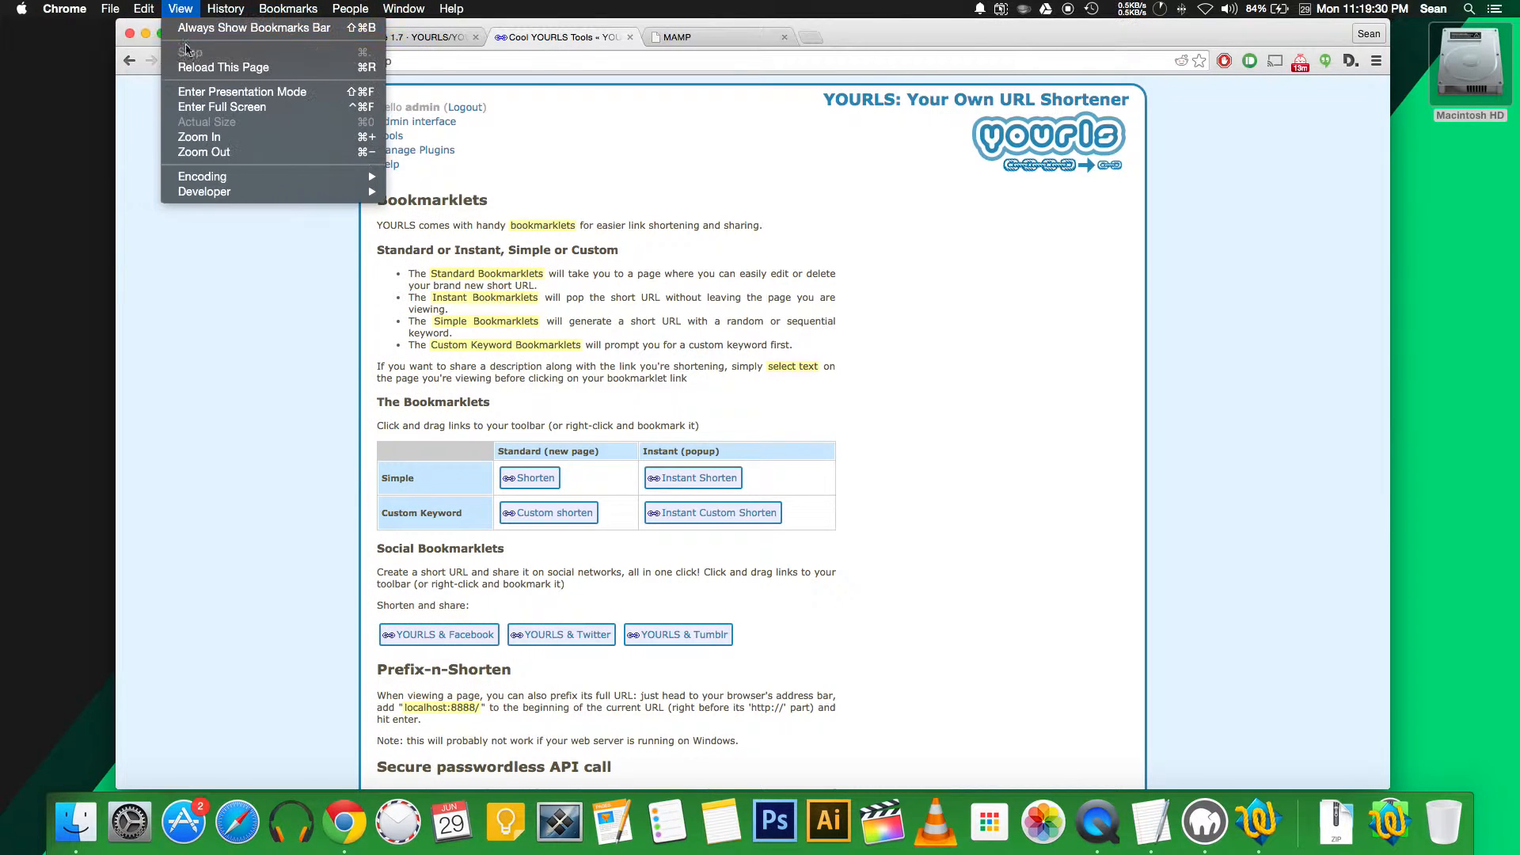
pyautogui.click(193, 31)
pyautogui.moveTo(513, 486); pyautogui.dragTo(169, 85)
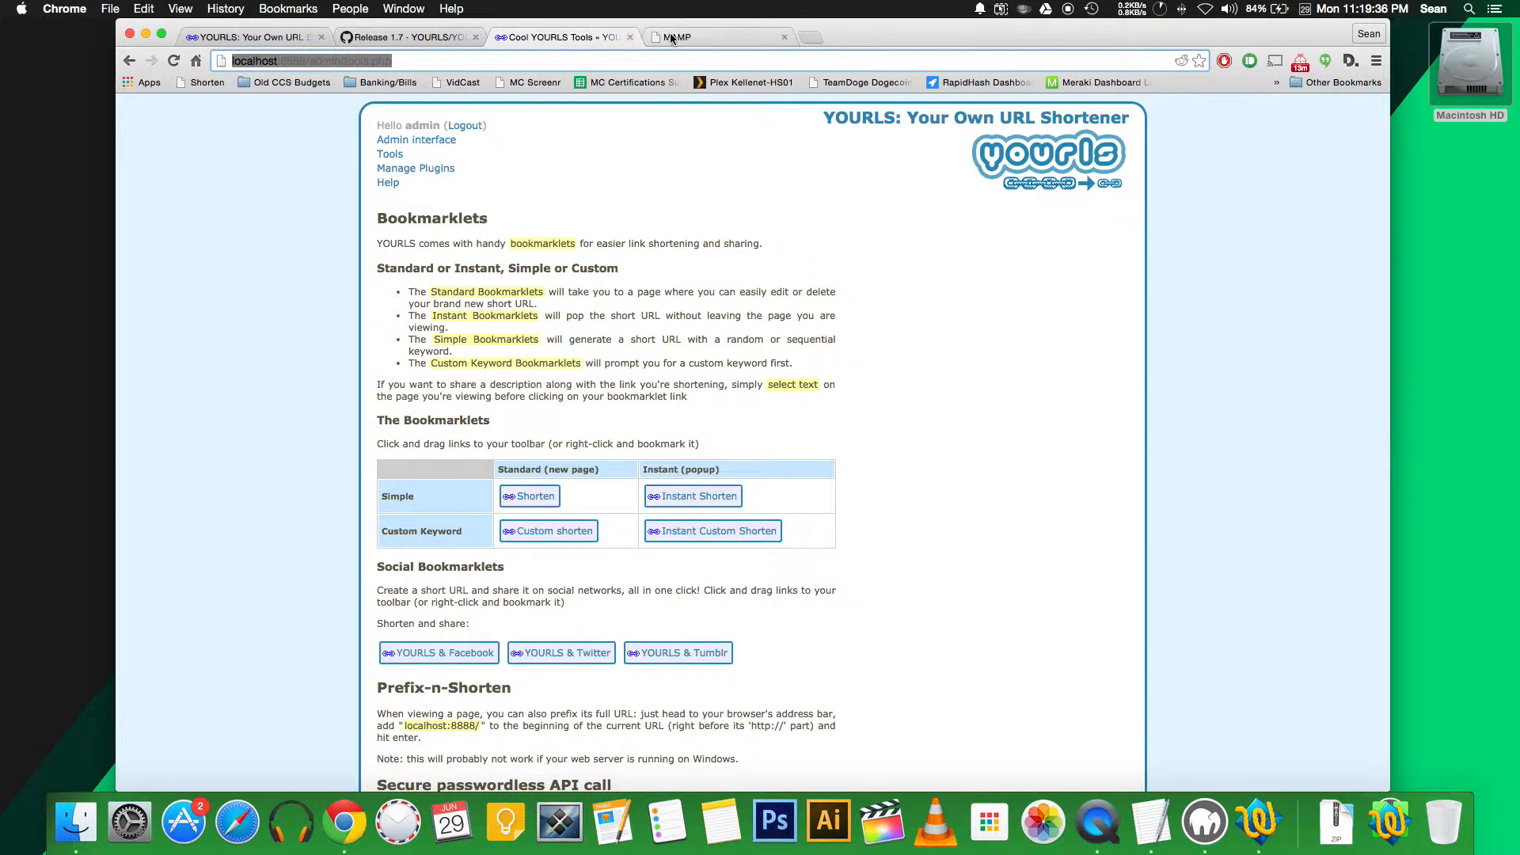
# Open a new blank tab and enter take27.tv as the address
pyautogui.click(713, 37)
pyautogui.click(821, 37)
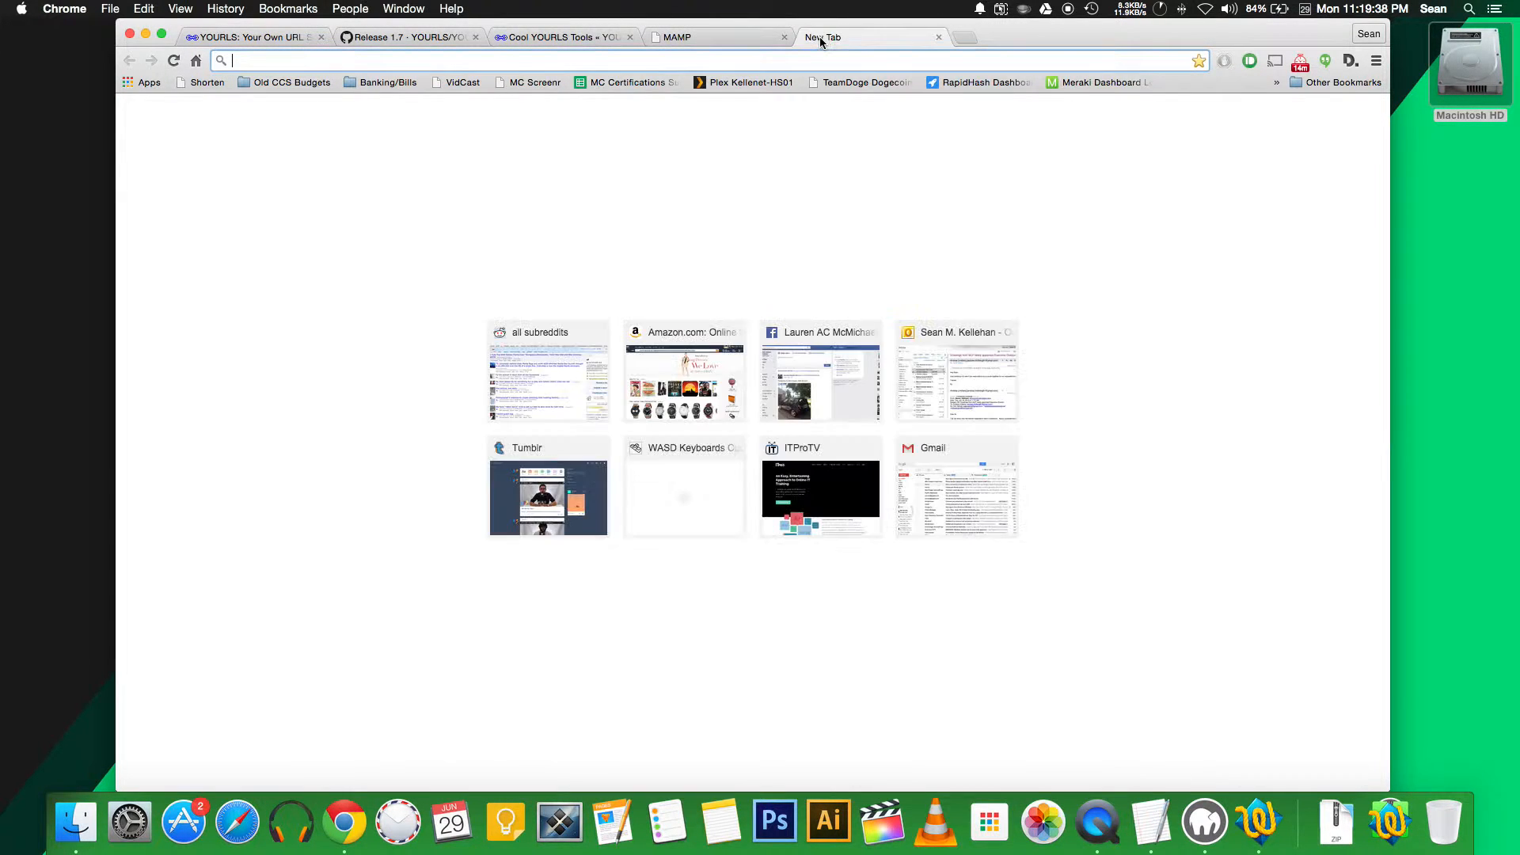
pyautogui.write('take27.tv')
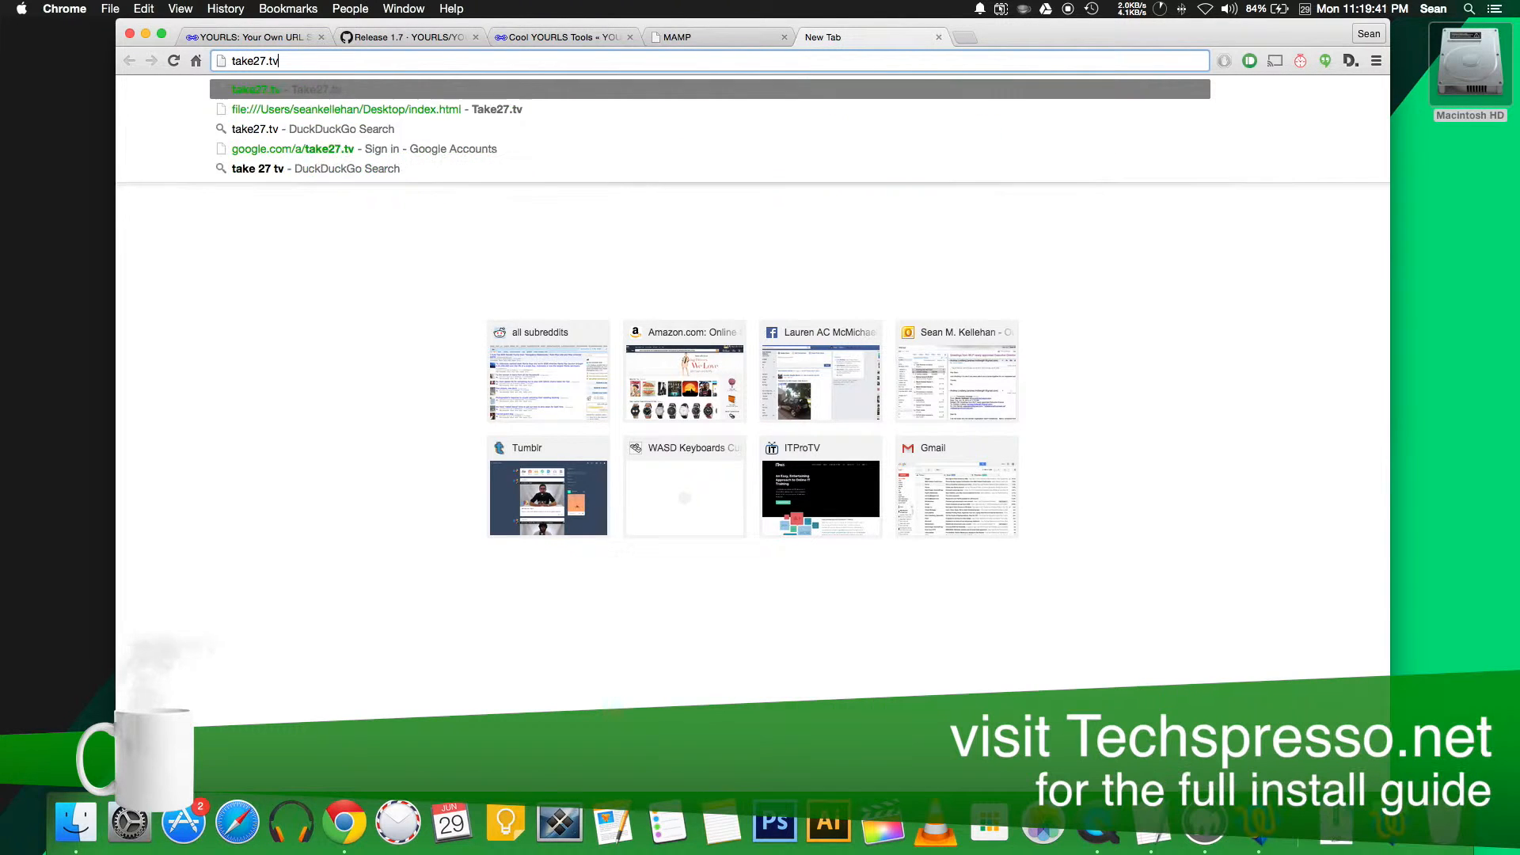
# Load take27.tv, shorten it via the Shorten bookmarklet to localhost:8888/2, and copy the link
pyautogui.press('Return')
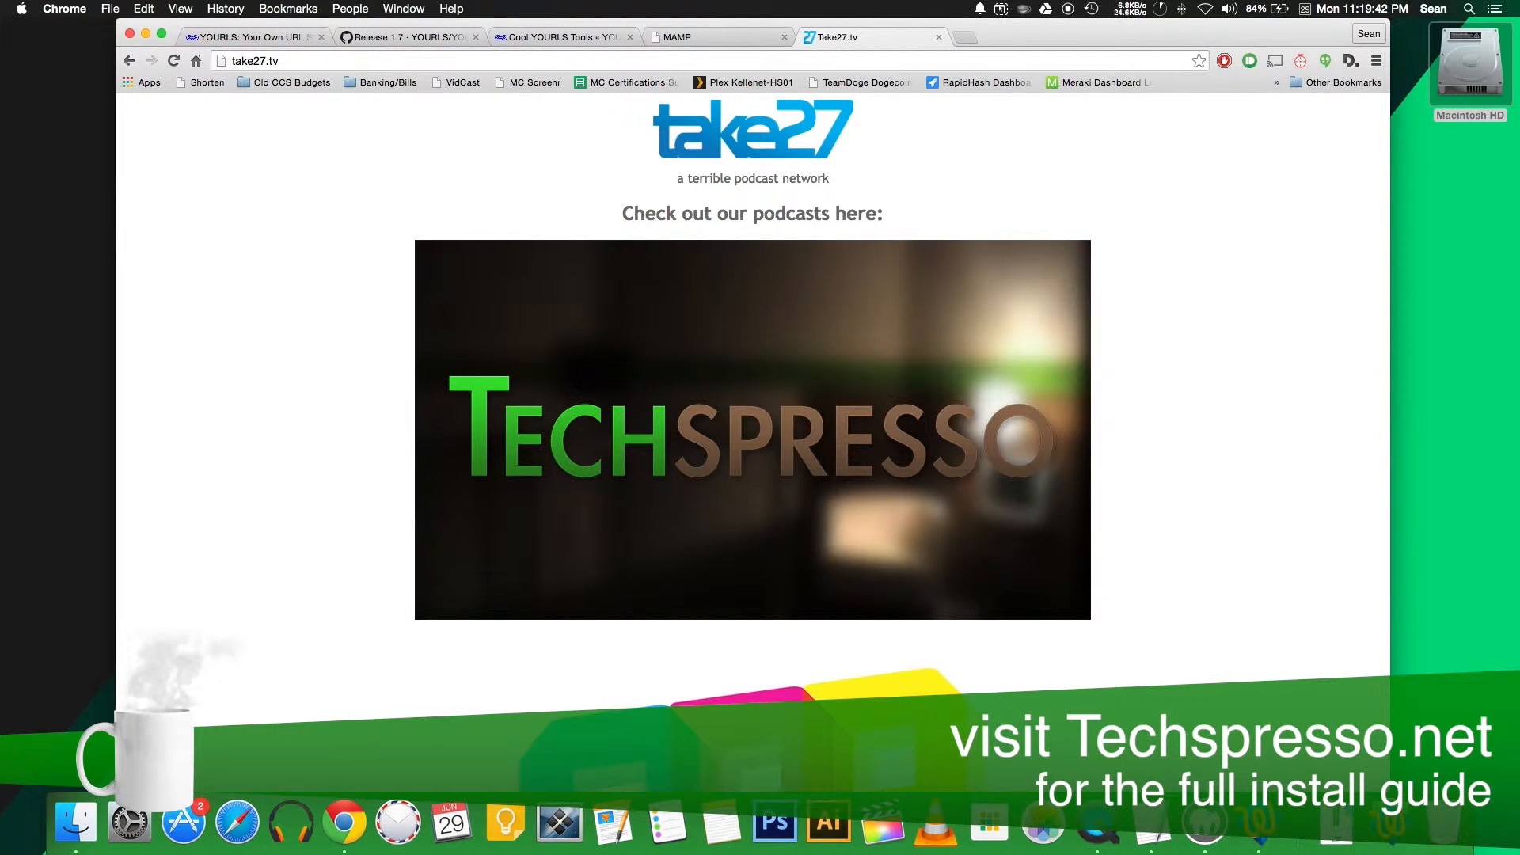
pyautogui.click(194, 83)
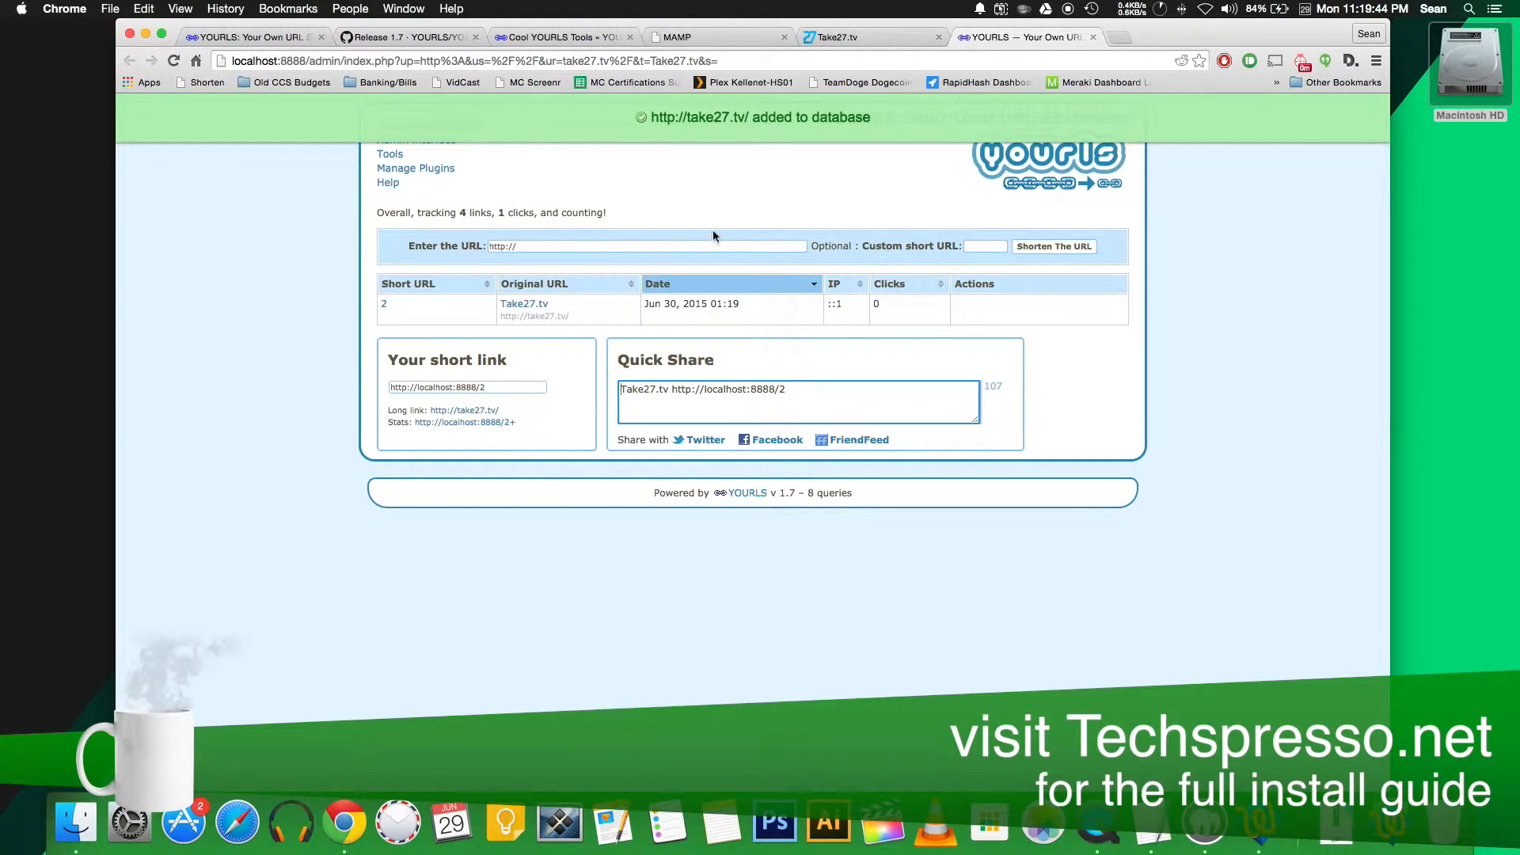
pyautogui.click(497, 391)
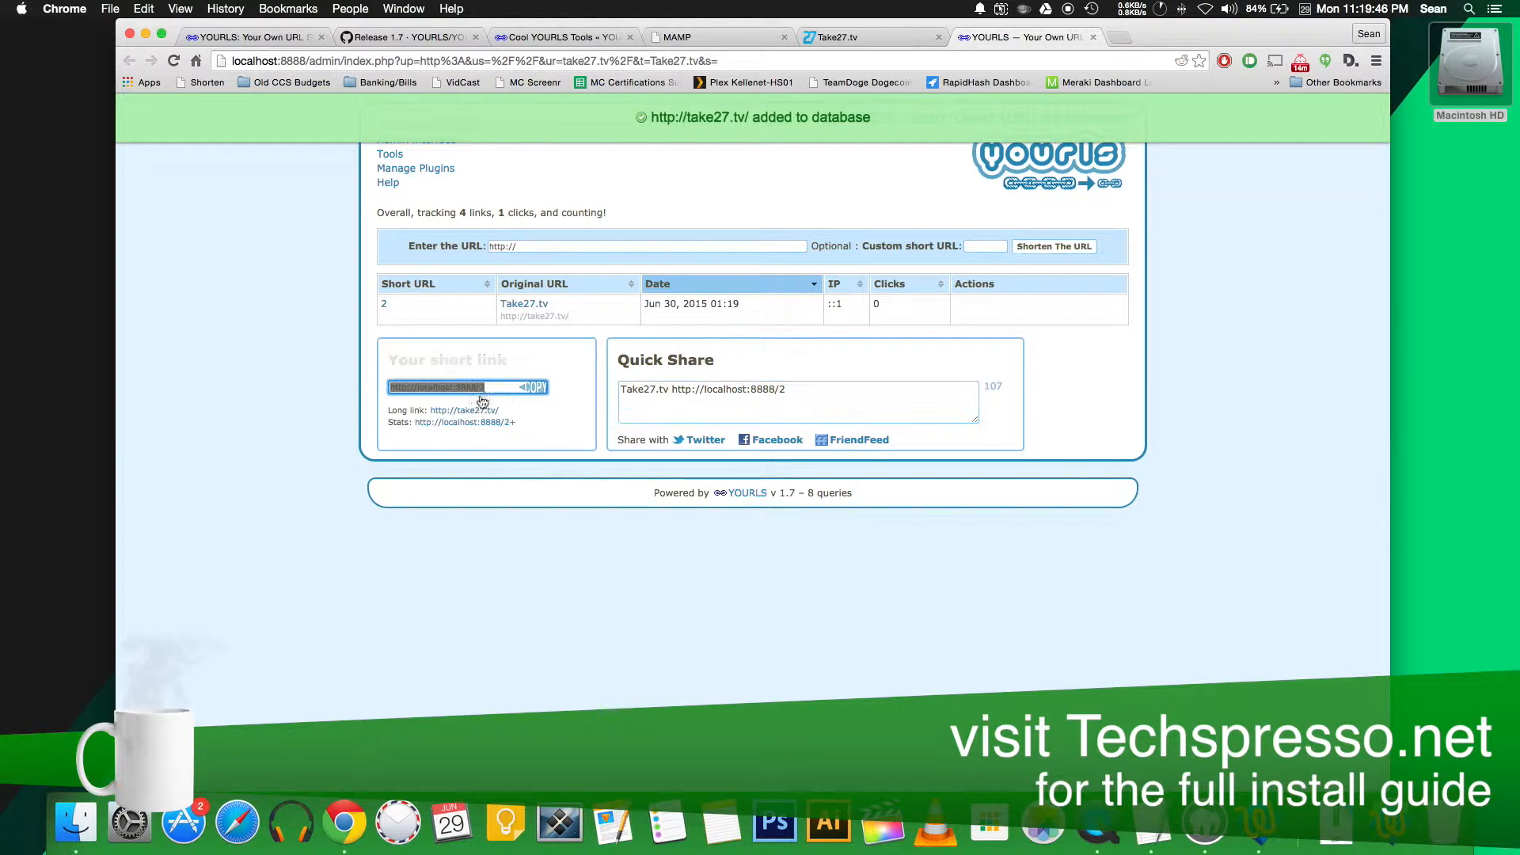